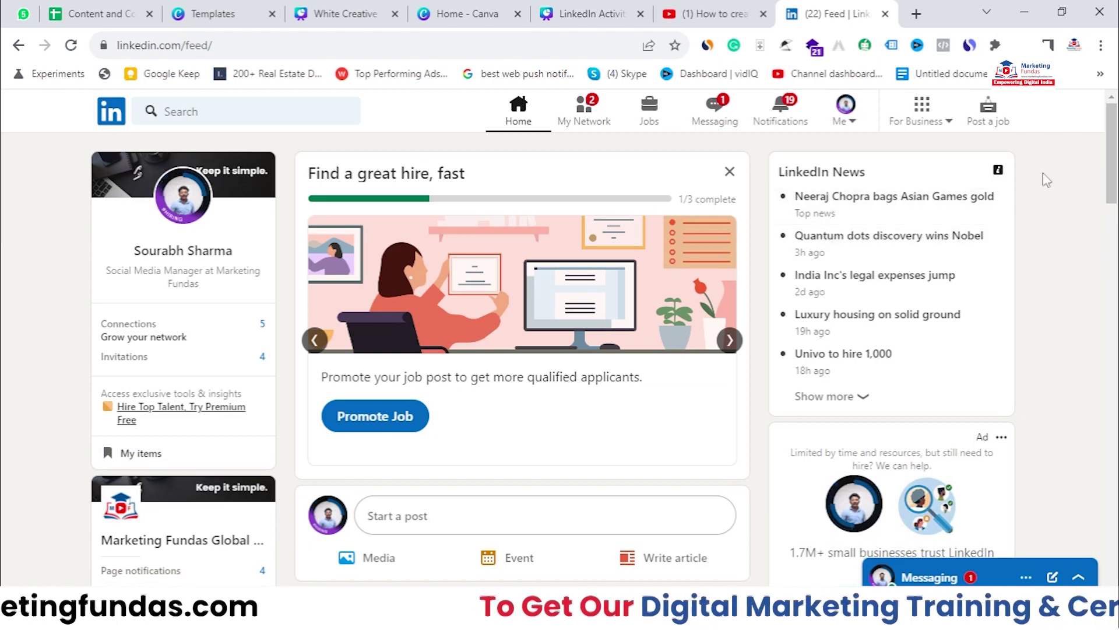
- Open the form for creating a new event from the post box in the feed
left_click_drag(1112, 155, 1116, 175)
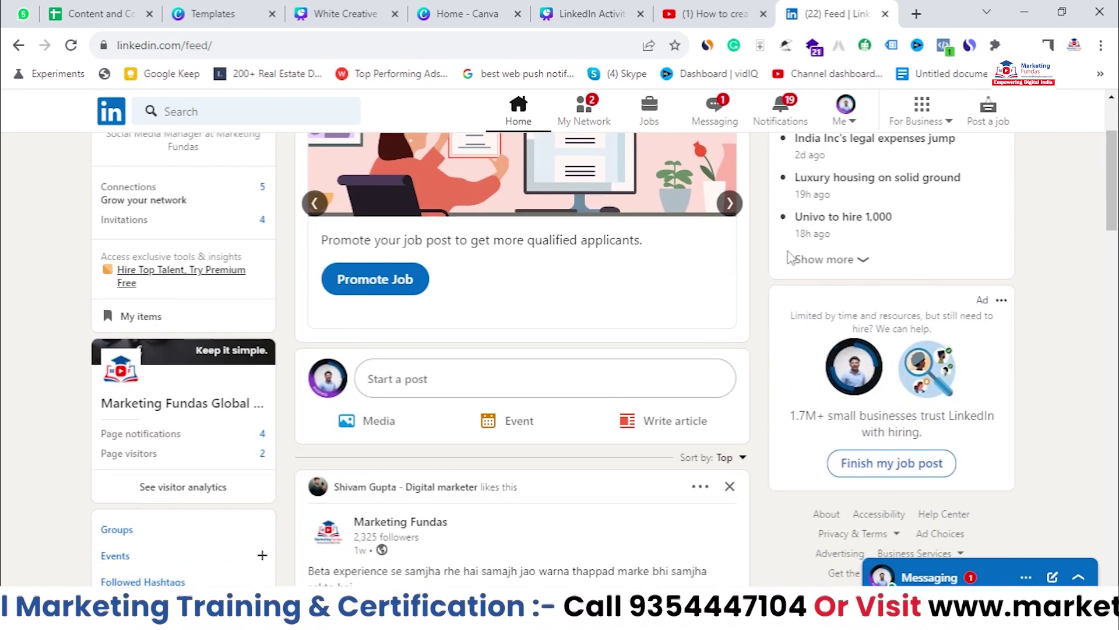
left_click_drag(1112, 175, 1115, 124)
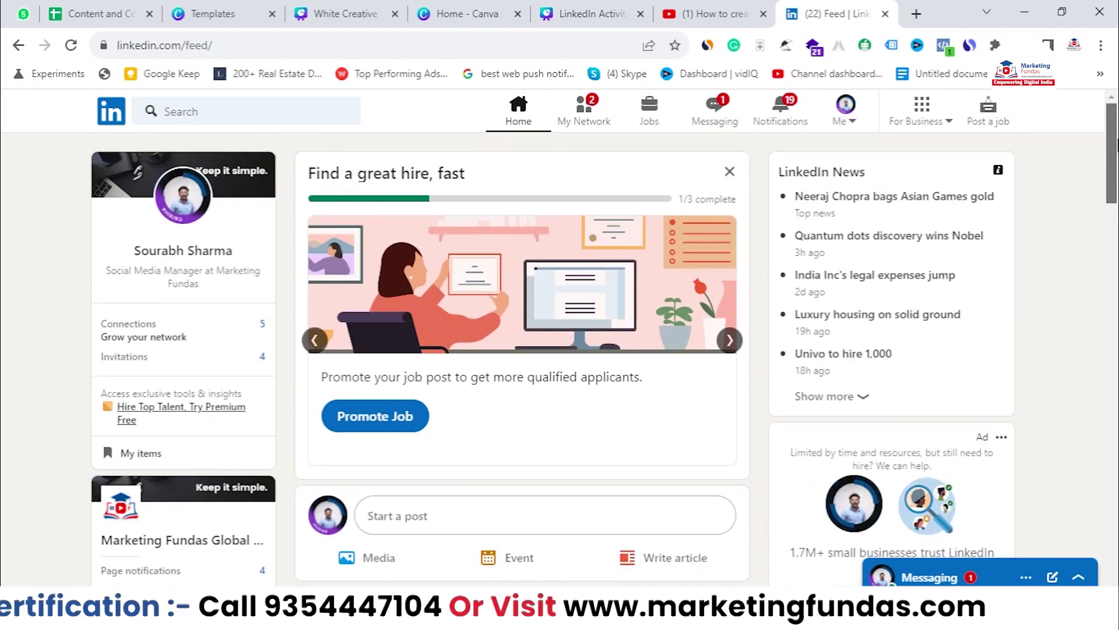
scroll(350, 524, "down", 5)
scroll(349, 525, "up", 3)
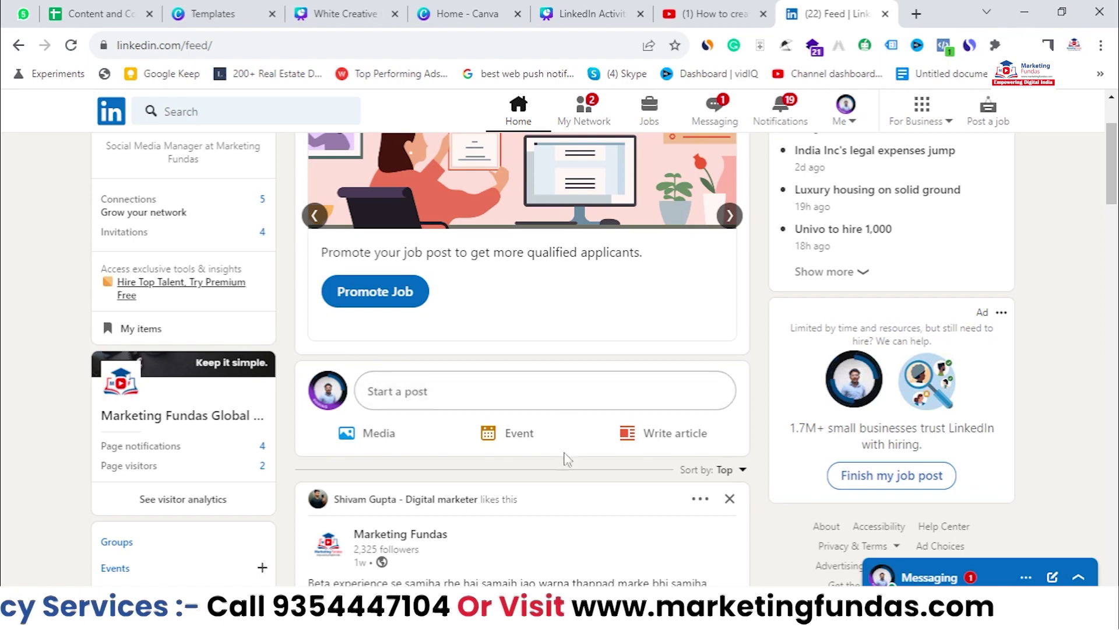
left_click(497, 436)
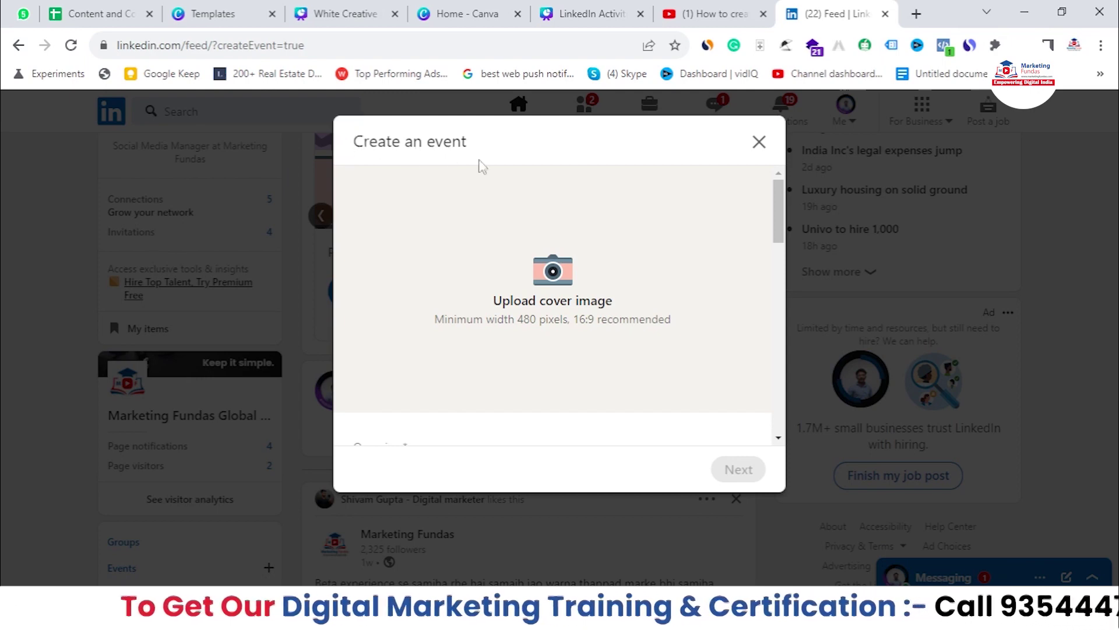
- Look through the fields of the event form, from the cover image down to the speakers
left_click_drag(354, 141, 452, 143)
scroll(765, 397, "down", 10)
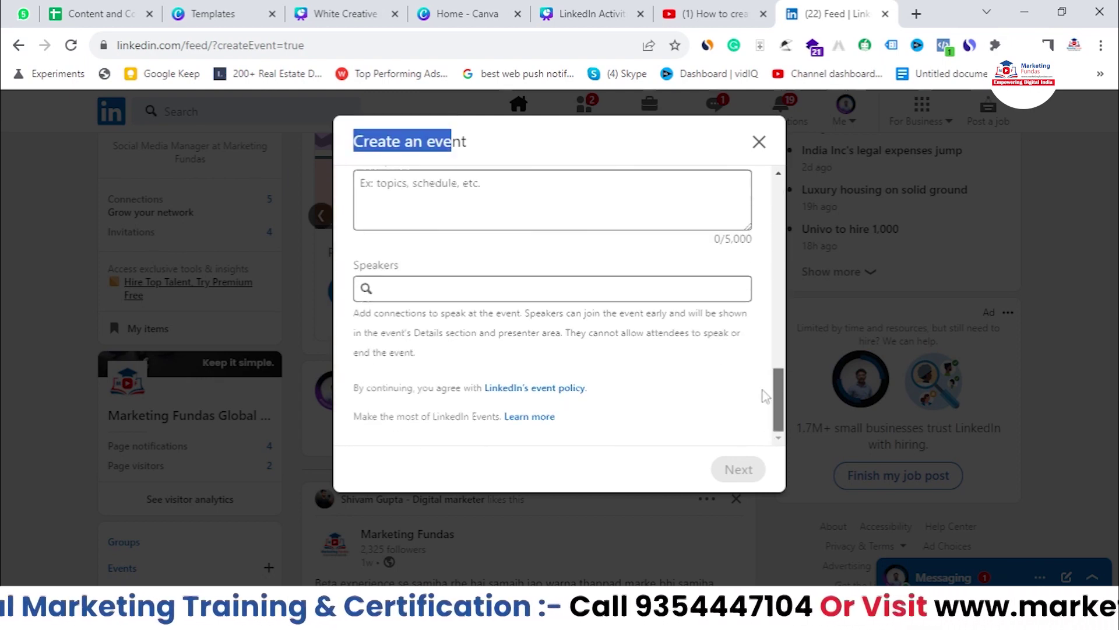
scroll(765, 396, "up", 10)
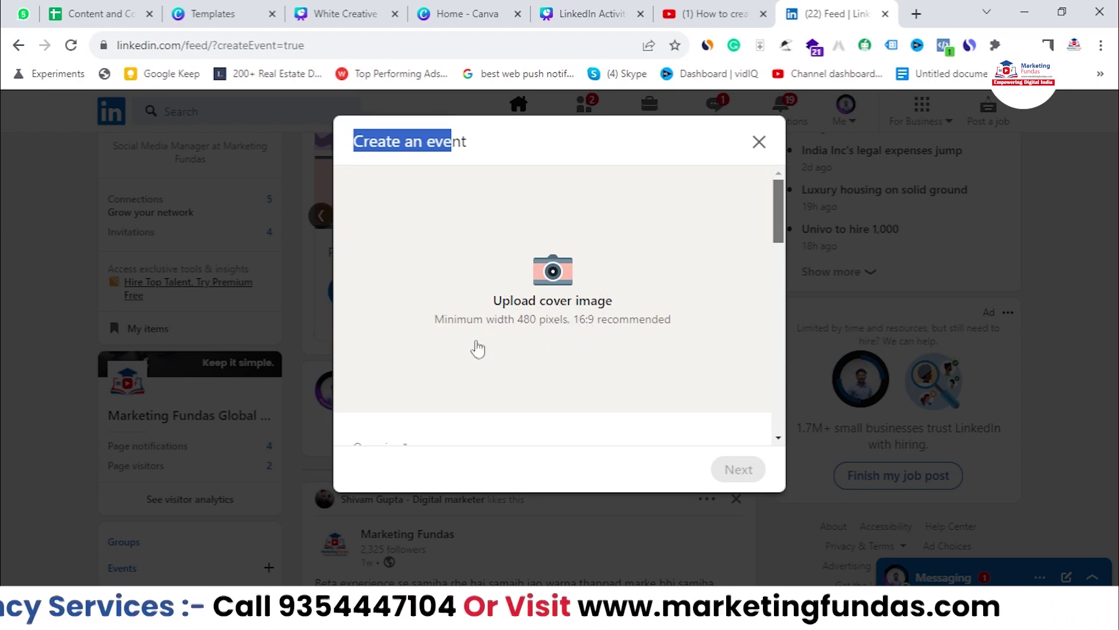
scroll(564, 316, "down", 2)
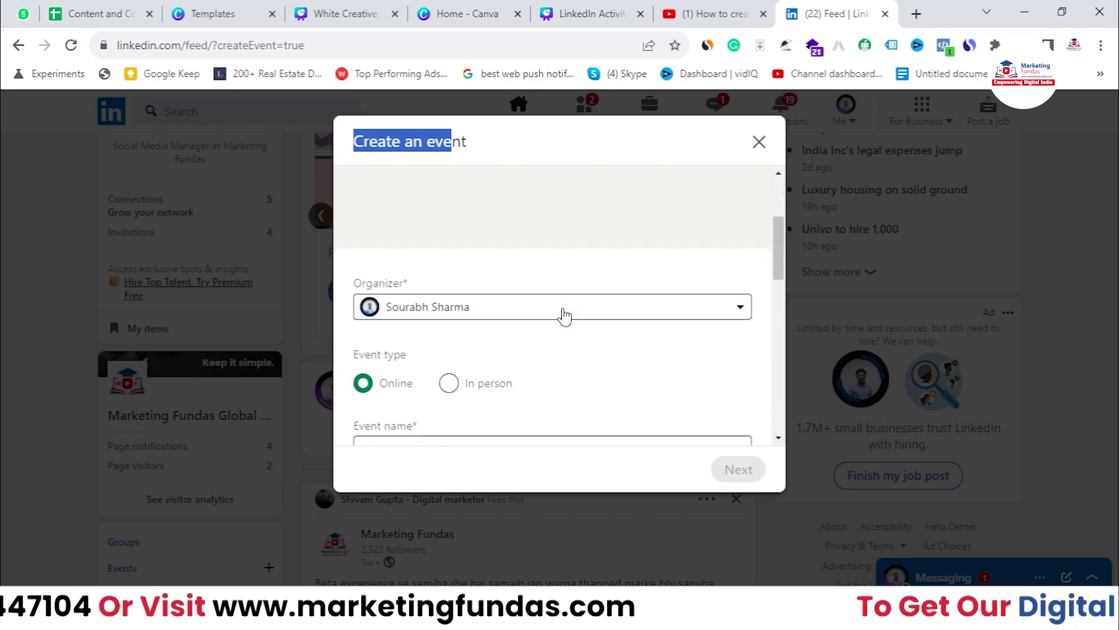
scroll(565, 316, "up", 2)
- Try to upload the Downloads image imgpsh_fullsize_anim (41) as the event's cover image
left_click(572, 303)
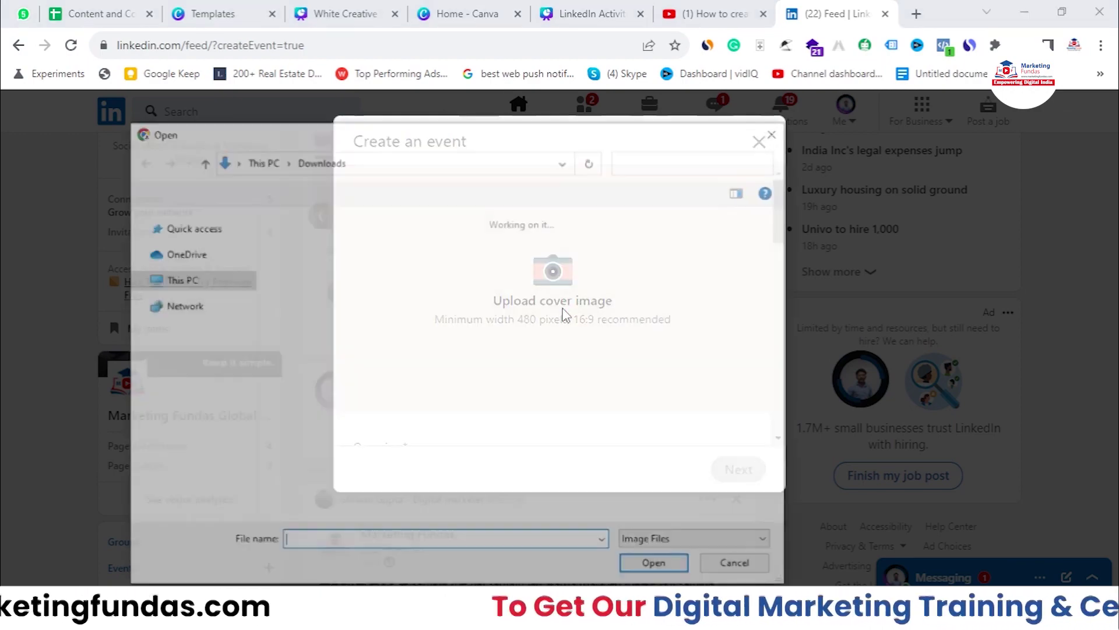
left_click_drag(434, 140, 353, 146)
left_click(233, 315)
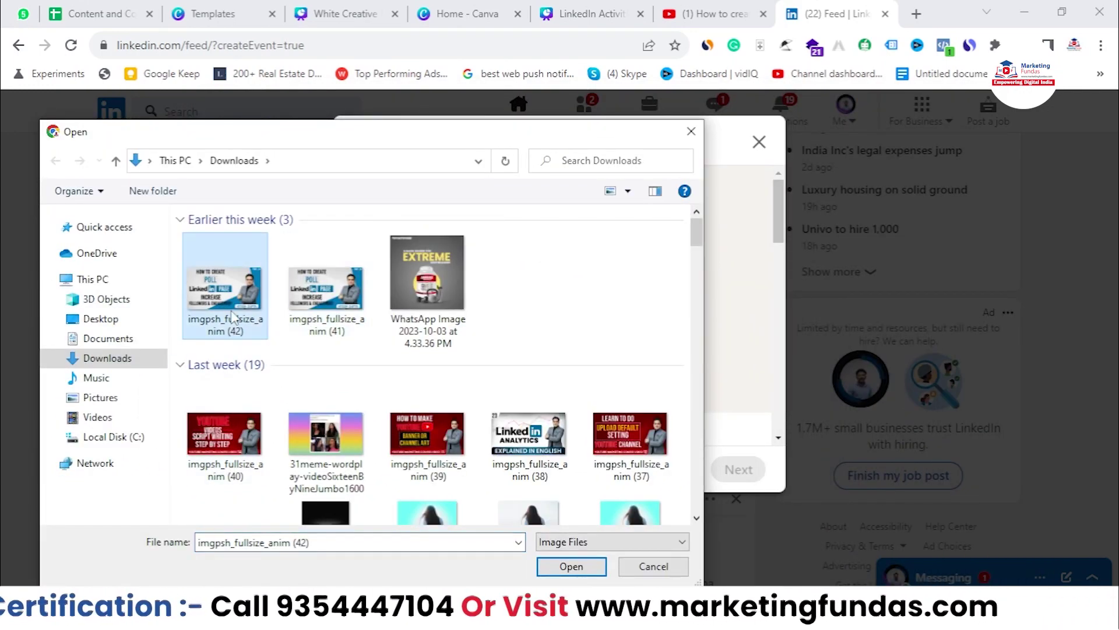
left_click(326, 330)
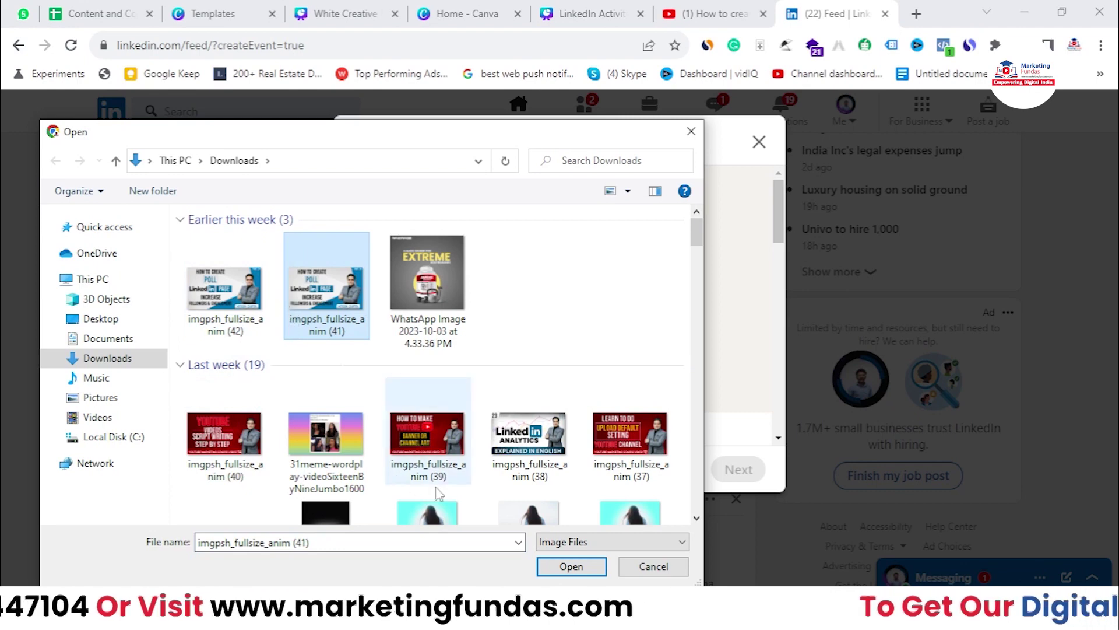
left_click(572, 565)
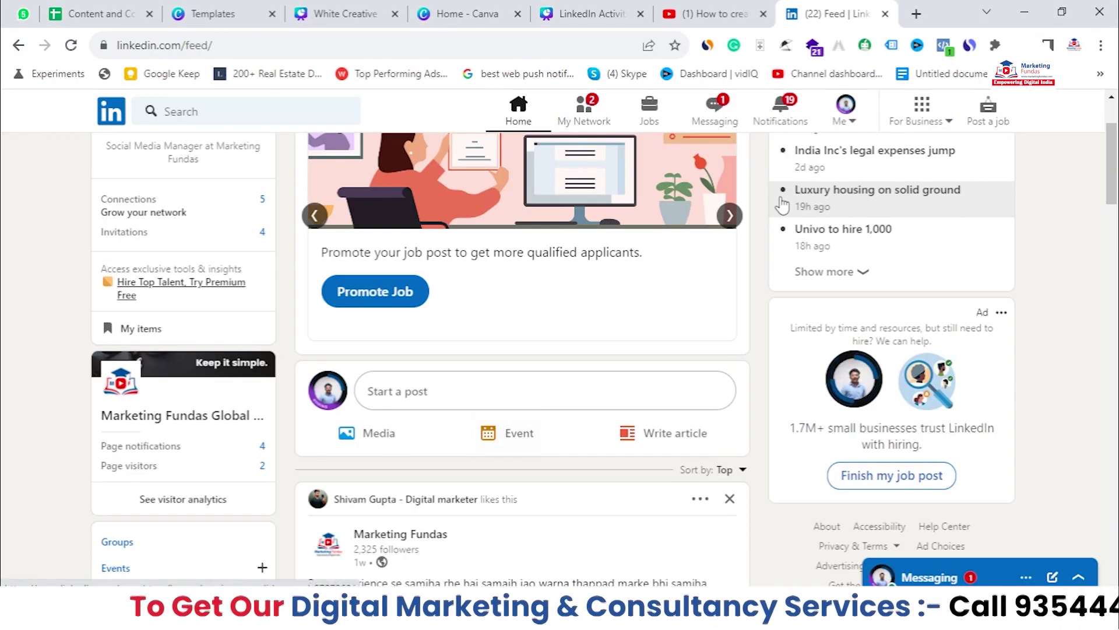
- Reopen the event form and upload the "How to create poll LinkedIn page" image from Downloads as the cover
left_click(528, 433)
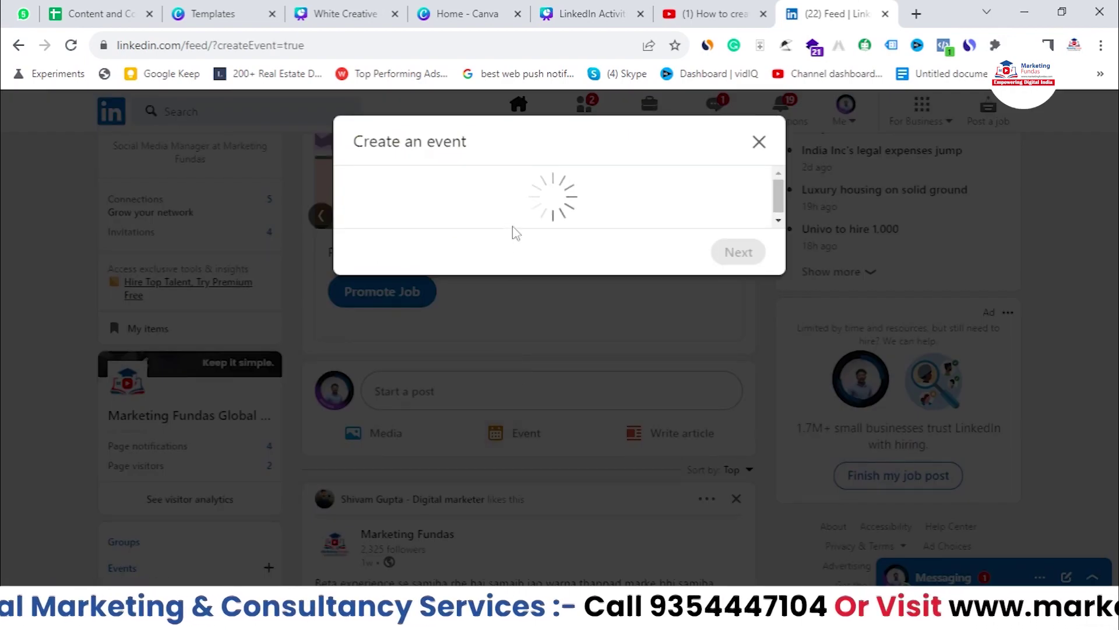
left_click(425, 298)
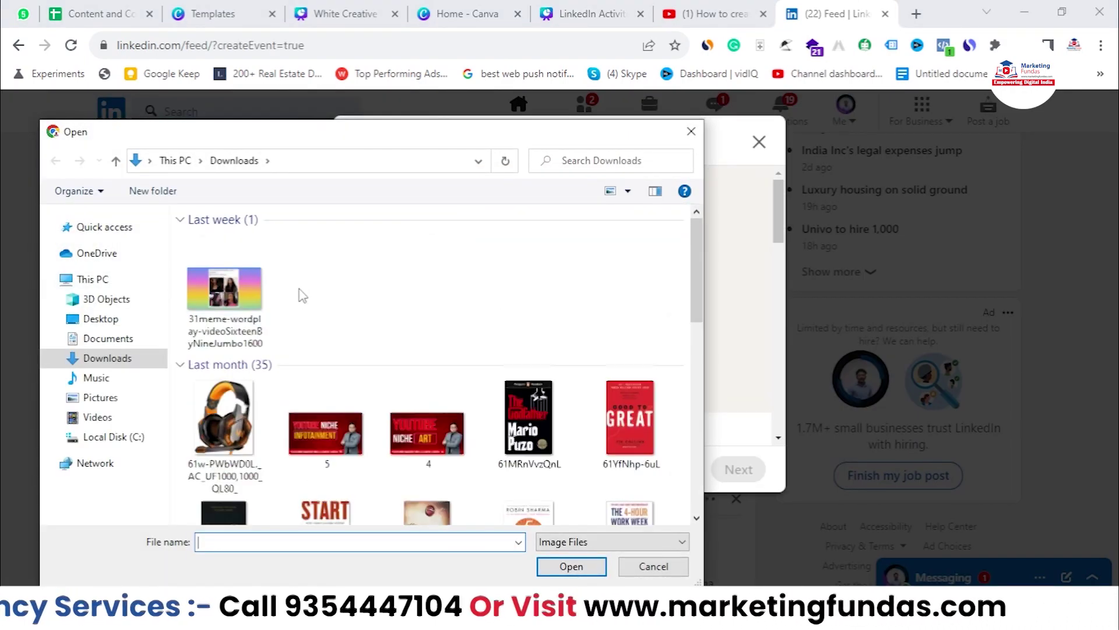
left_click(311, 292)
double_click(311, 293)
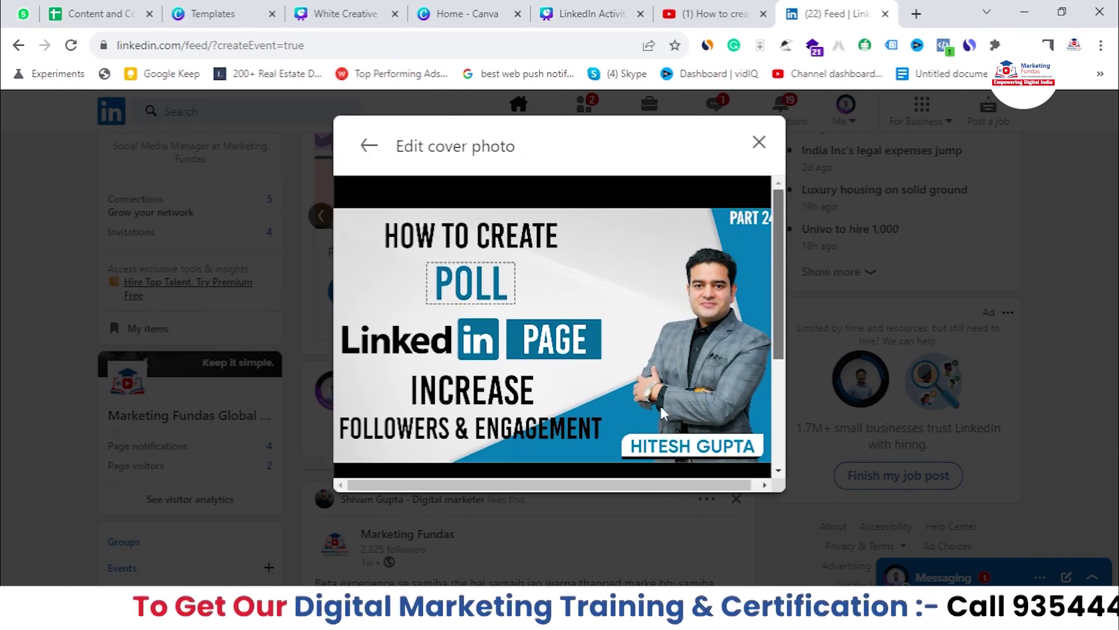
- Zoom in on the cover photo with the crop editor and apply it to the event
scroll(660, 406, "down", 3)
scroll(620, 392, "up", 3)
scroll(614, 339, "down", 2)
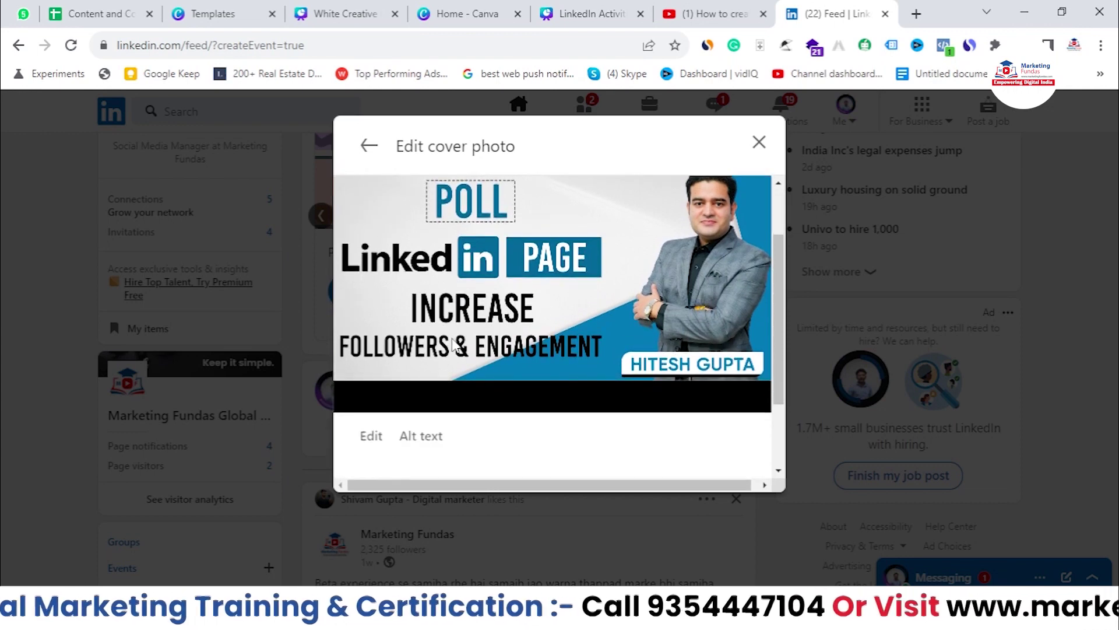
scroll(781, 275, "up", 2)
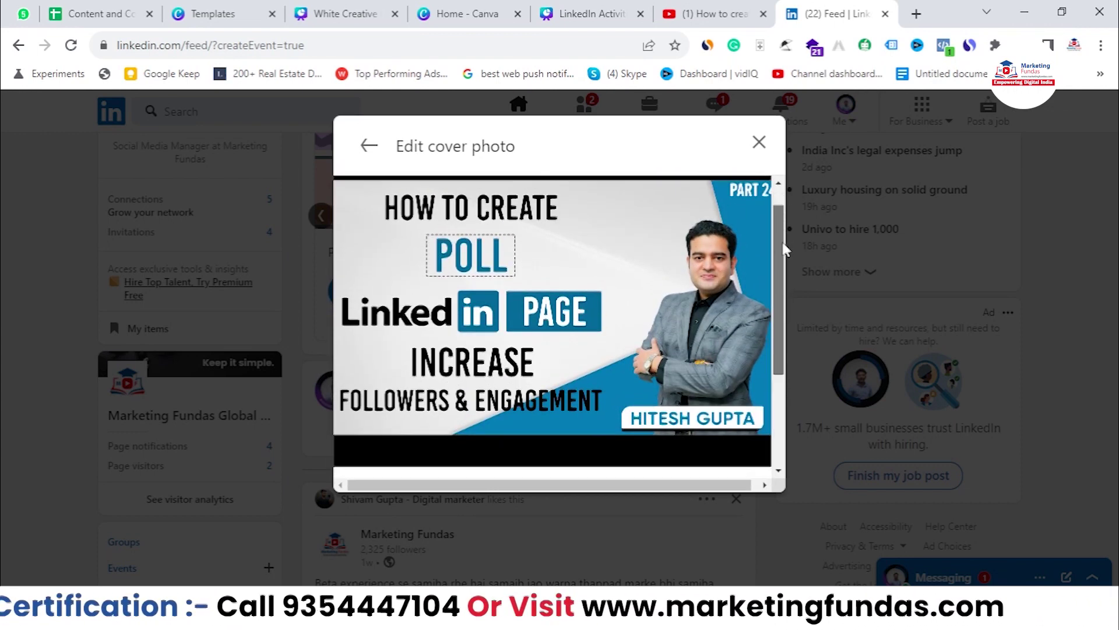
scroll(783, 408, "down", 3)
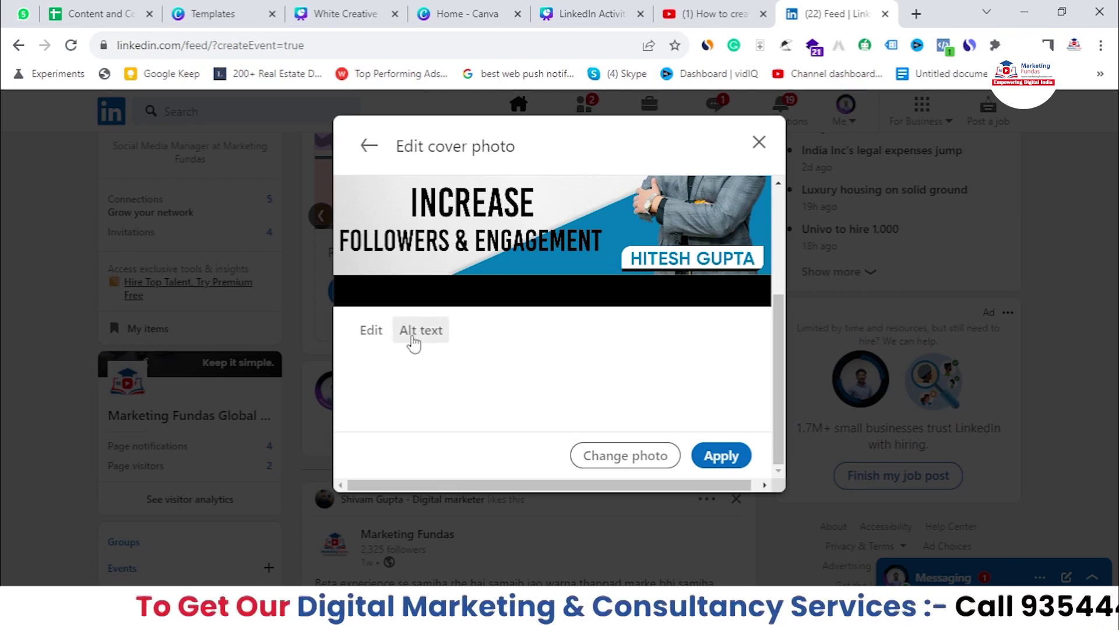
scroll(414, 342, "up", 3)
scroll(400, 358, "down", 3)
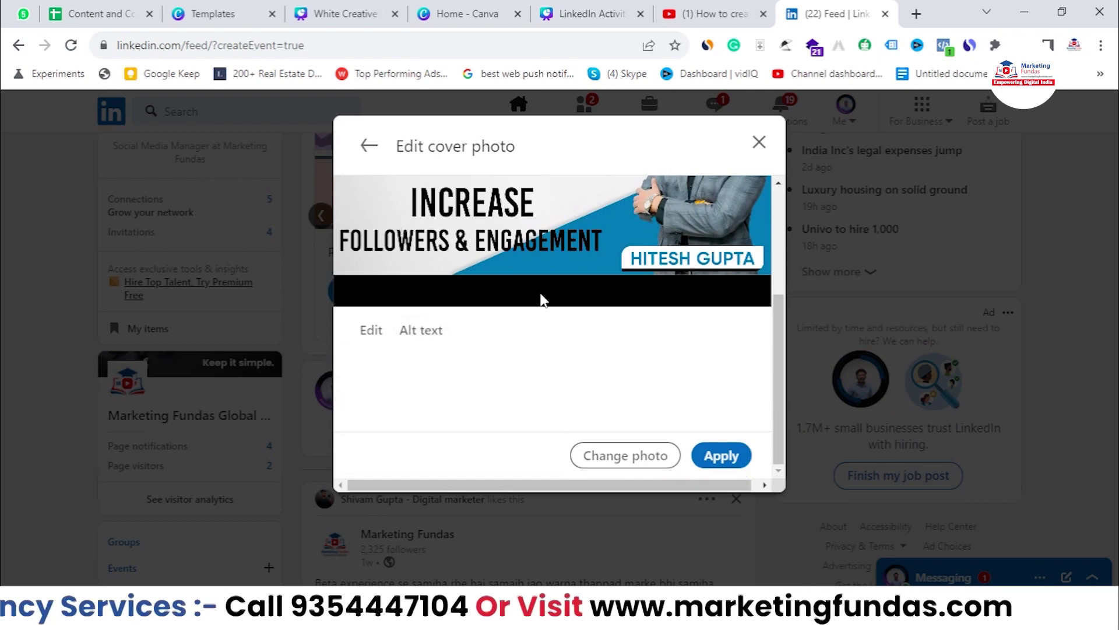
left_click(370, 330)
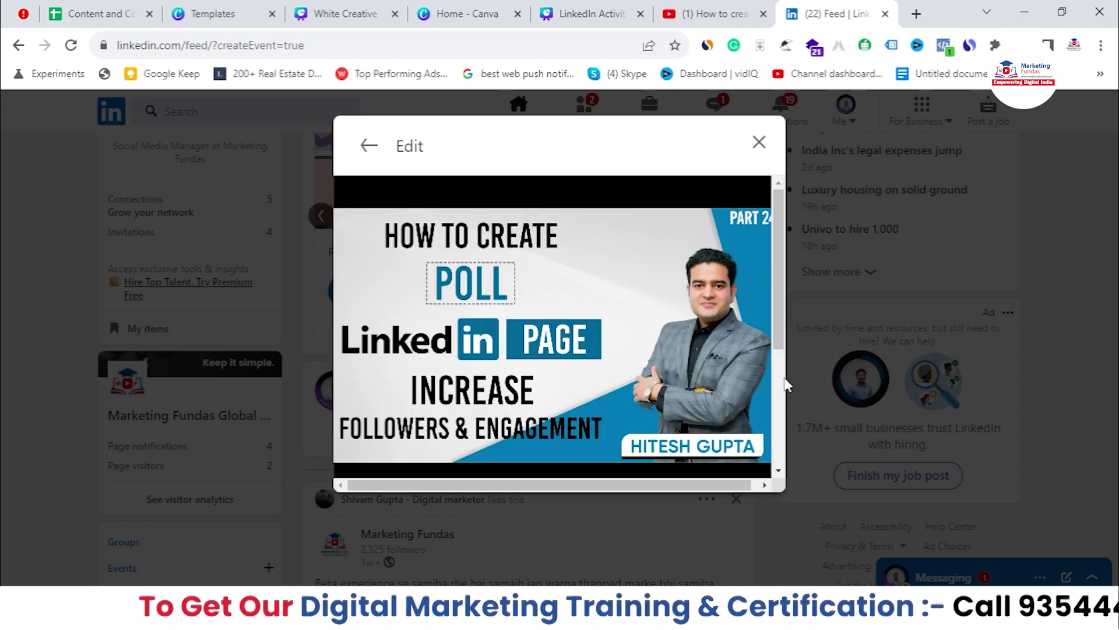
scroll(784, 396, "down", 4)
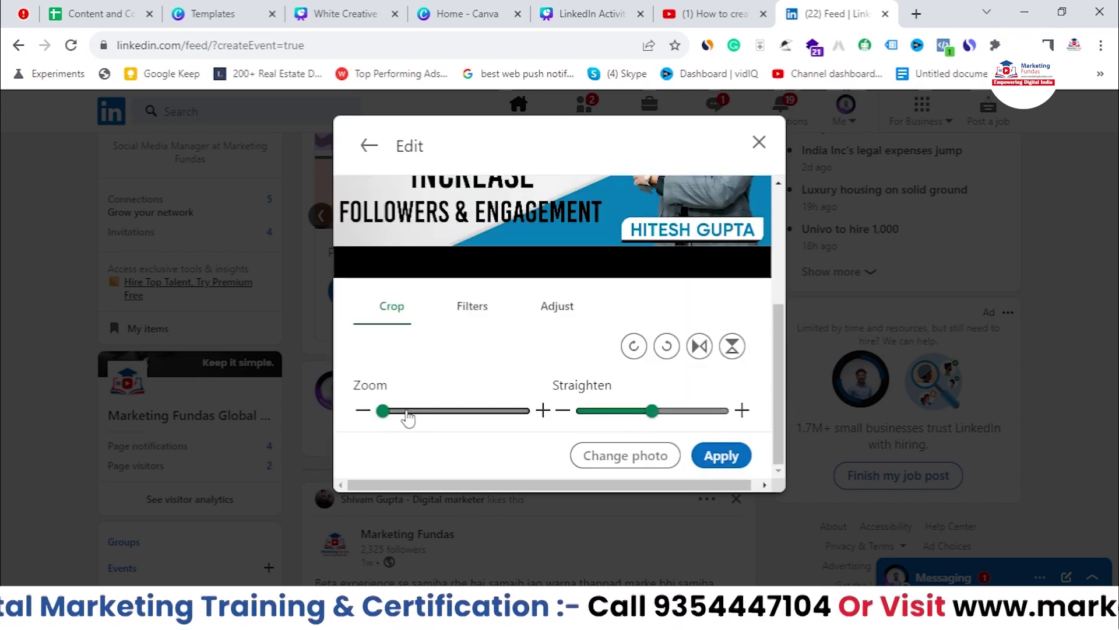
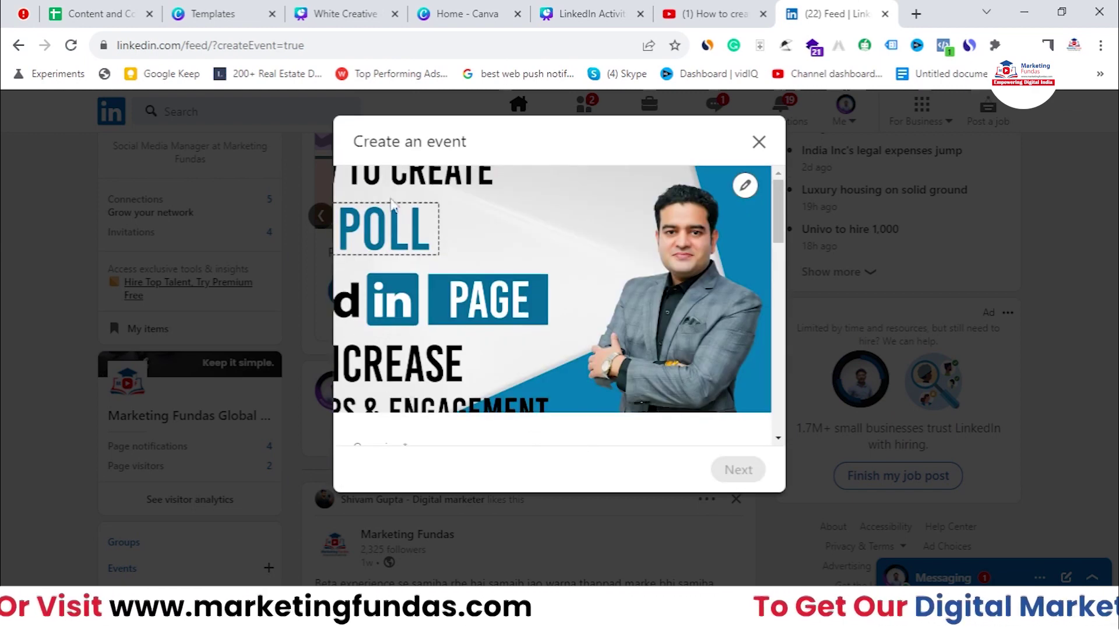
- Set the event's organizer to the Marketing Fundas Global Demo page
scroll(670, 434, "down", 1)
scroll(652, 408, "down", 4)
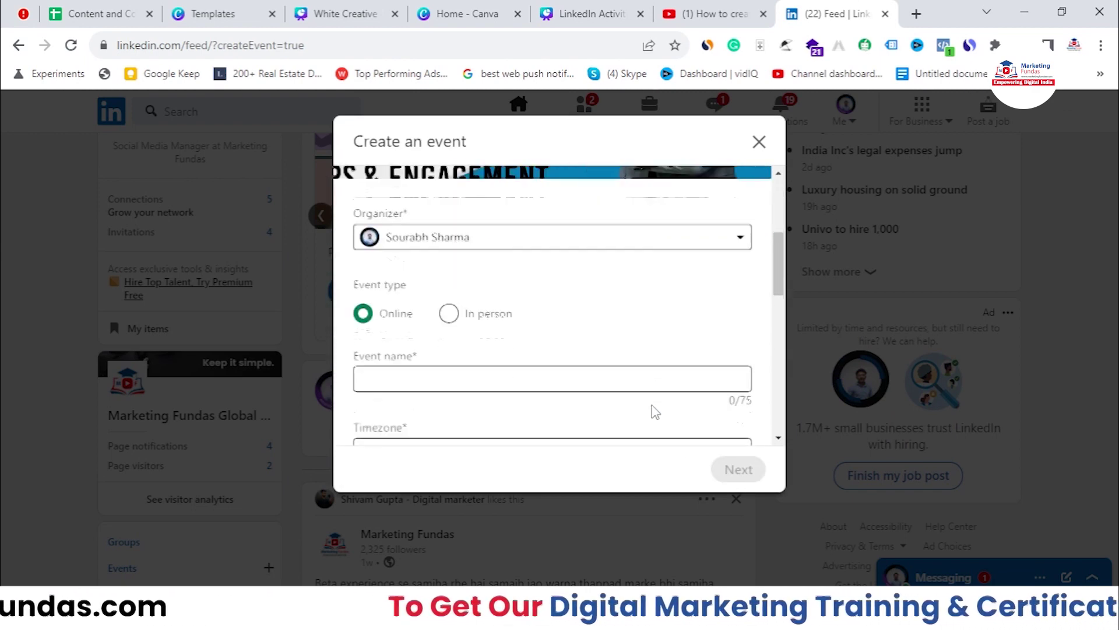
scroll(547, 380, "up", 4)
scroll(545, 378, "down", 2)
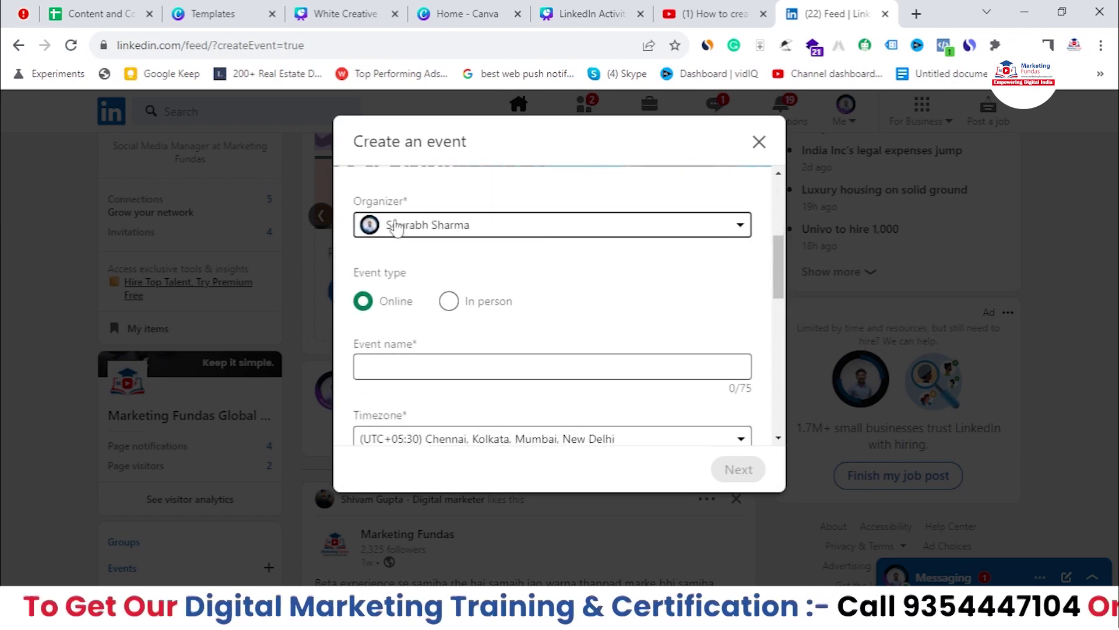
left_click(487, 233)
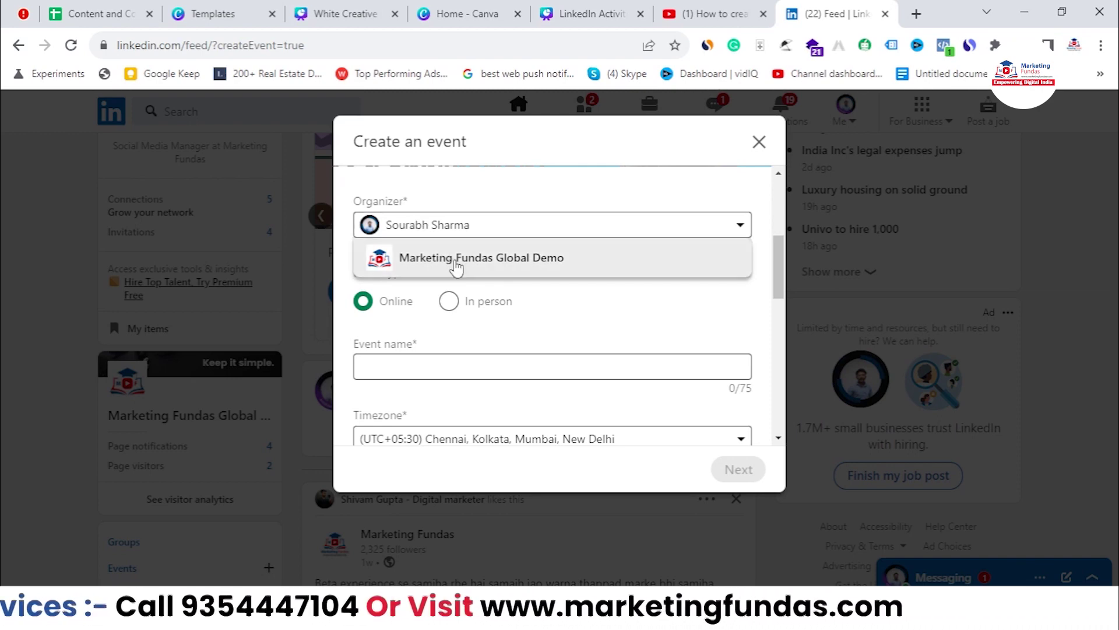
left_click(418, 267)
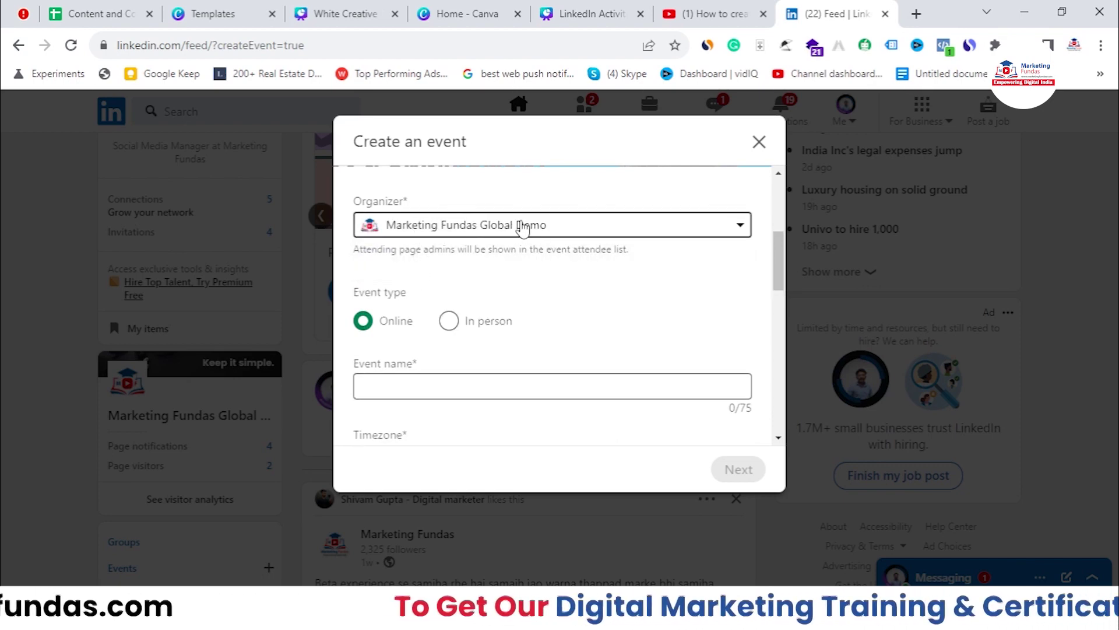
- Switch the organizer to the personal profile and back to Marketing Fundas Global Demo
left_click(490, 225)
left_click(442, 267)
left_click(454, 226)
left_click(454, 254)
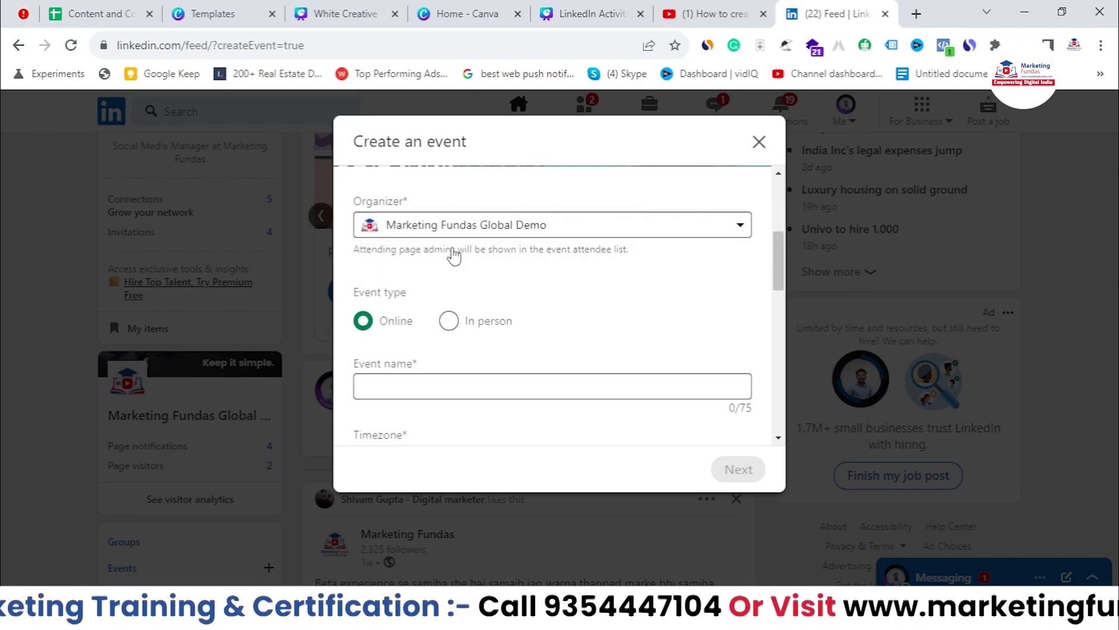
- Try the In person event type and set it back to Online
left_click_drag(358, 292, 407, 293)
scroll(376, 275, "down", 1)
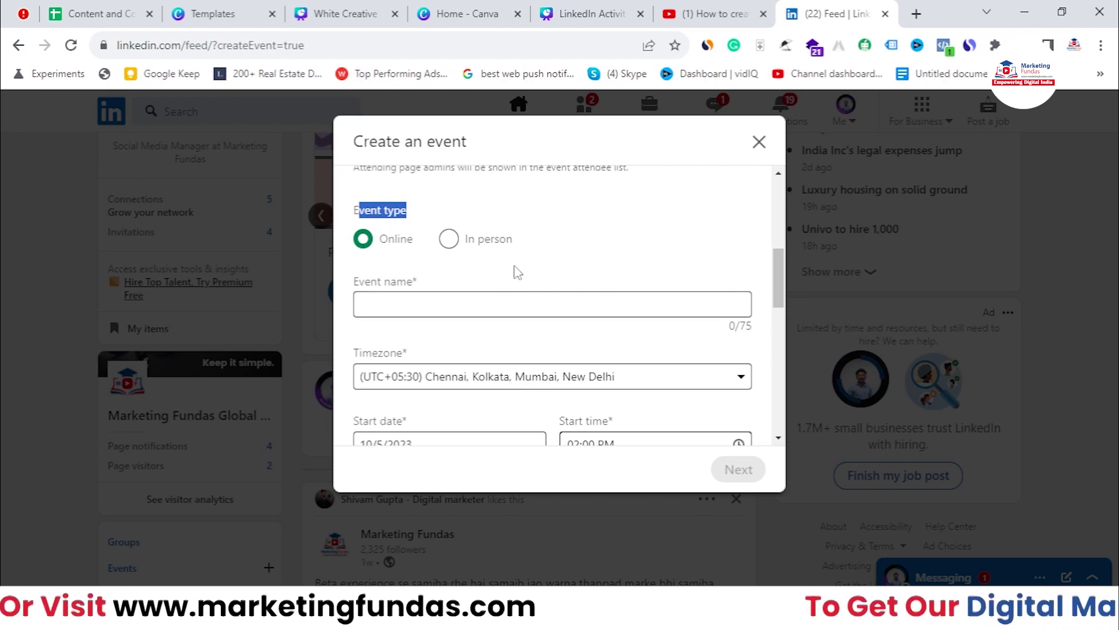
left_click(458, 247)
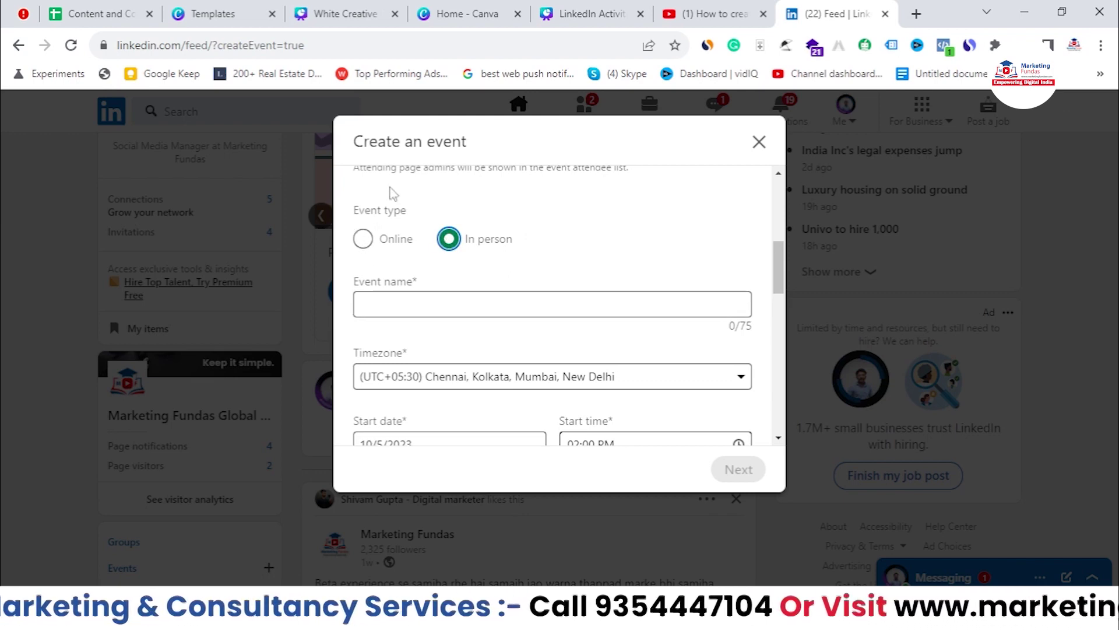
left_click(363, 241)
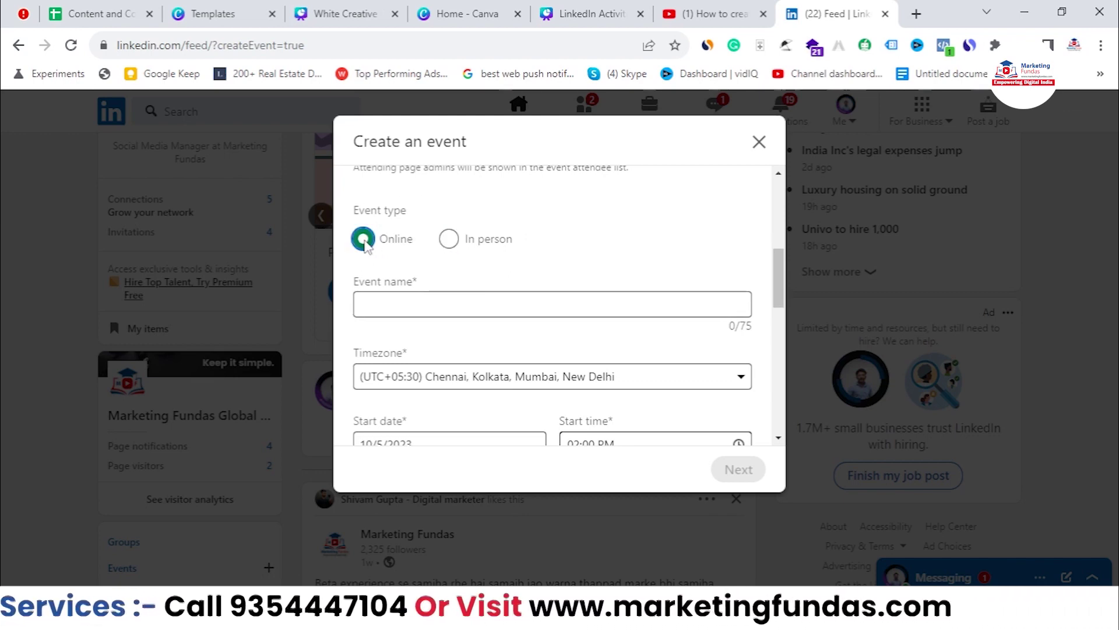
- Enter "MF Digital Meet" as the event name
left_click(402, 295)
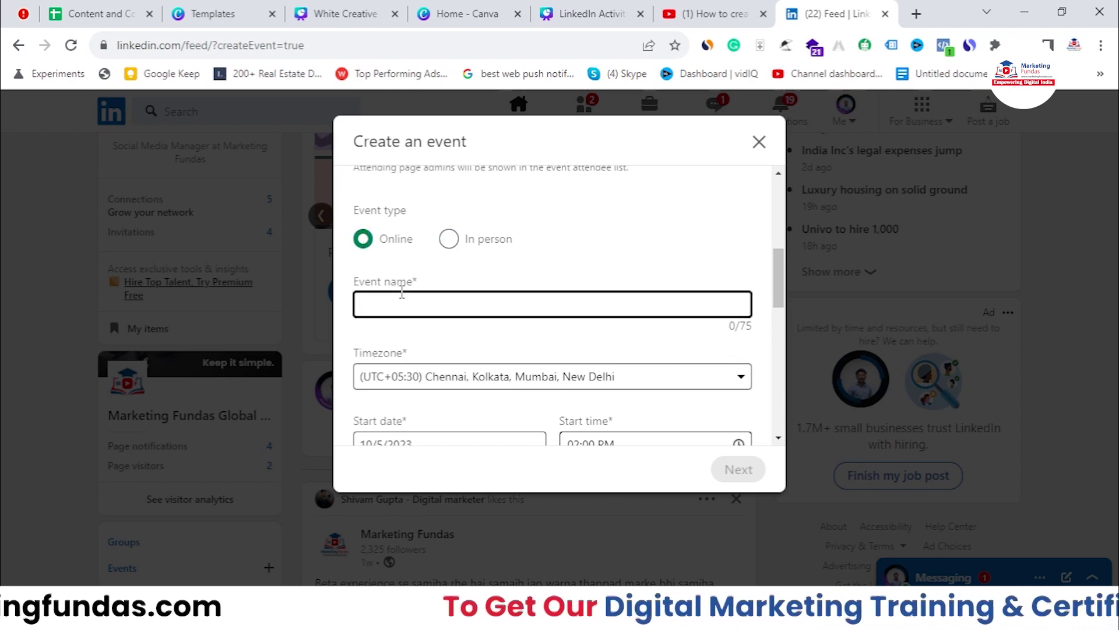
type("MF ")
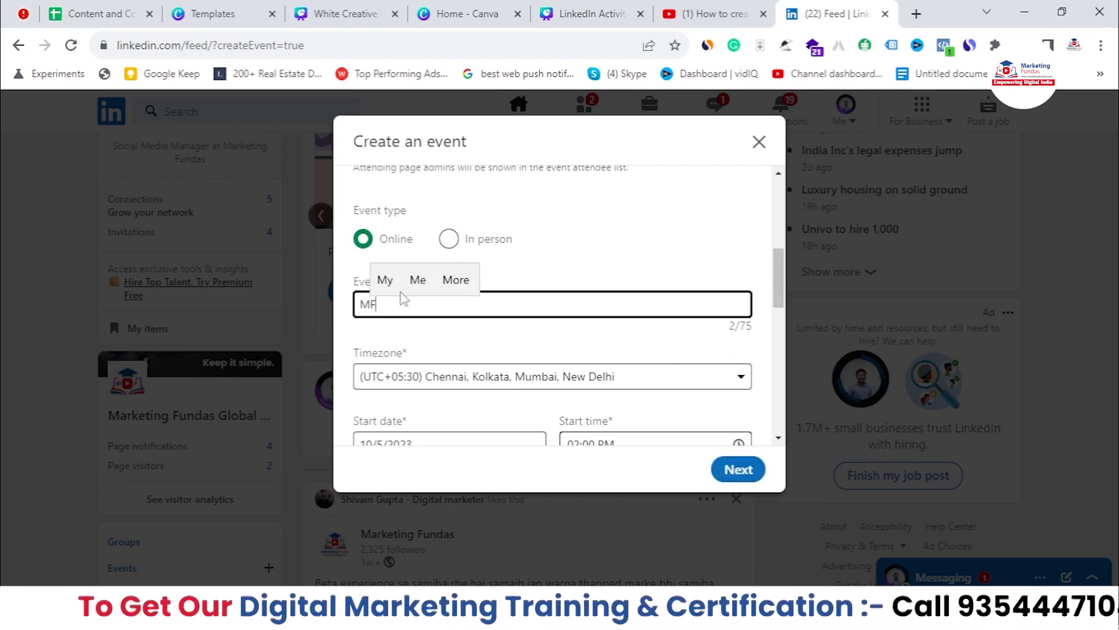
type("Dig")
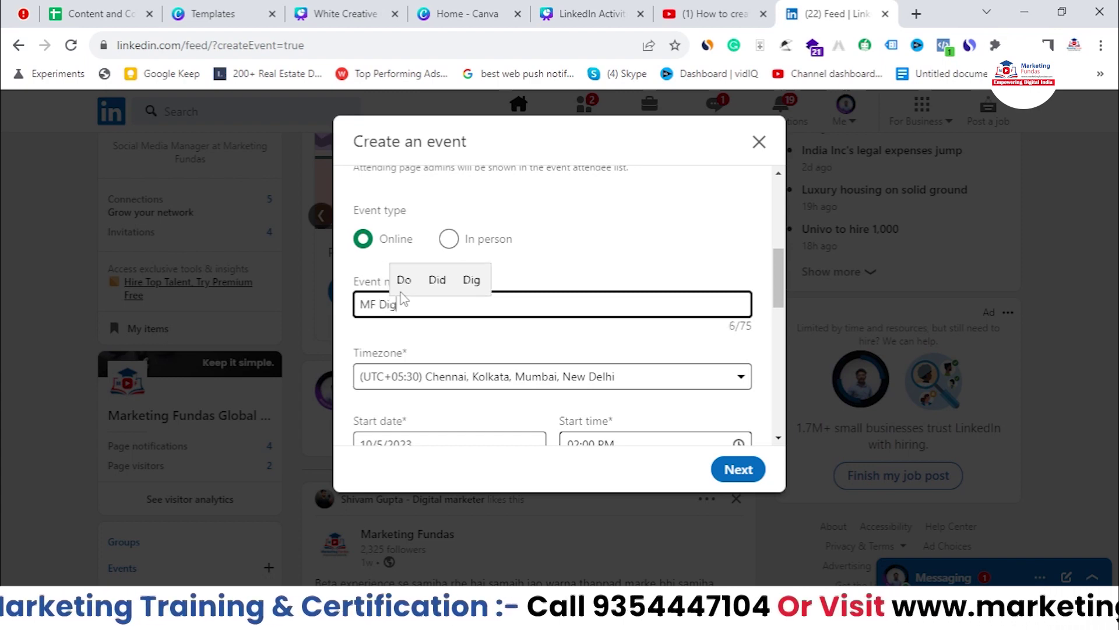
type("ital Meet")
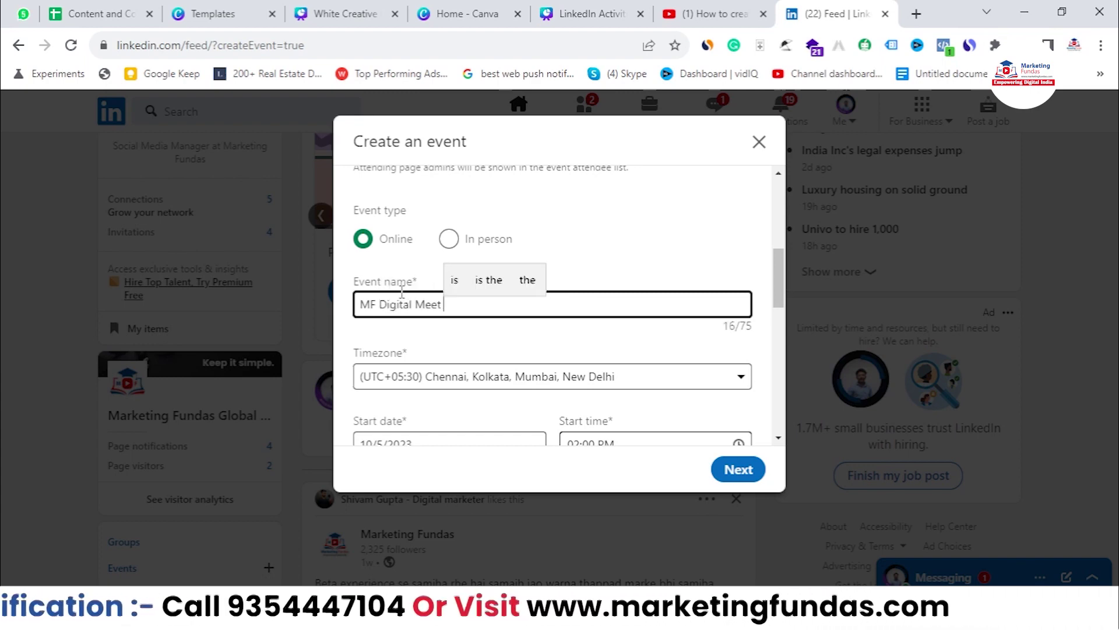
left_click_drag(390, 303, 399, 303)
scroll(394, 274, "down", 1)
key("shift+End")
left_click(464, 256)
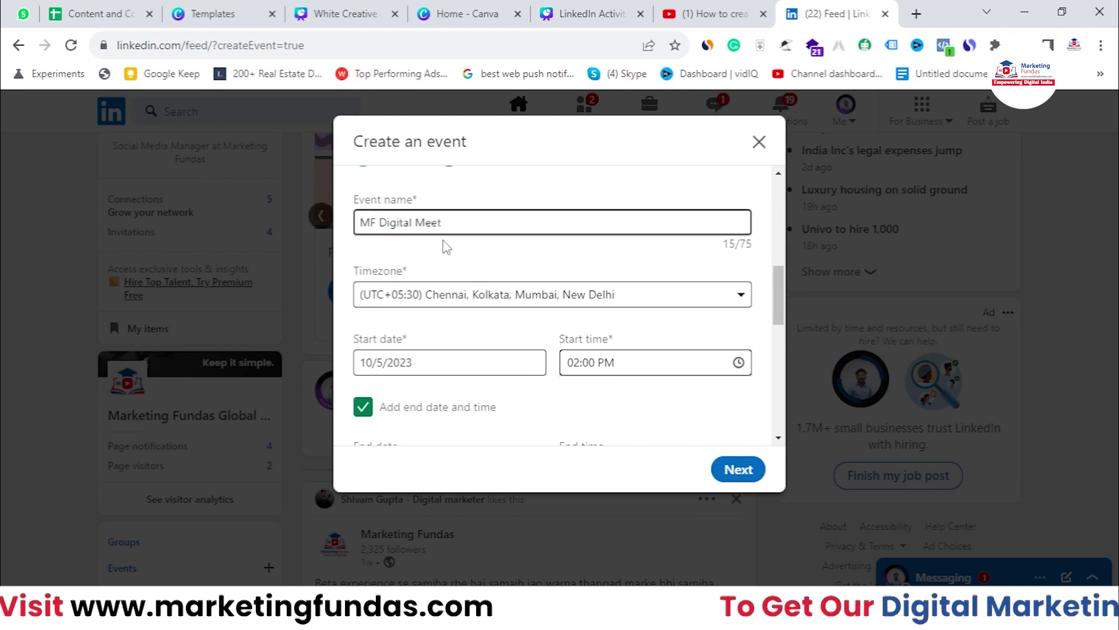
- Look through the available timezones for the event, keeping (UTC+05:30) Chennai, Kolkata, Mumbai, New Delhi
left_click(662, 296)
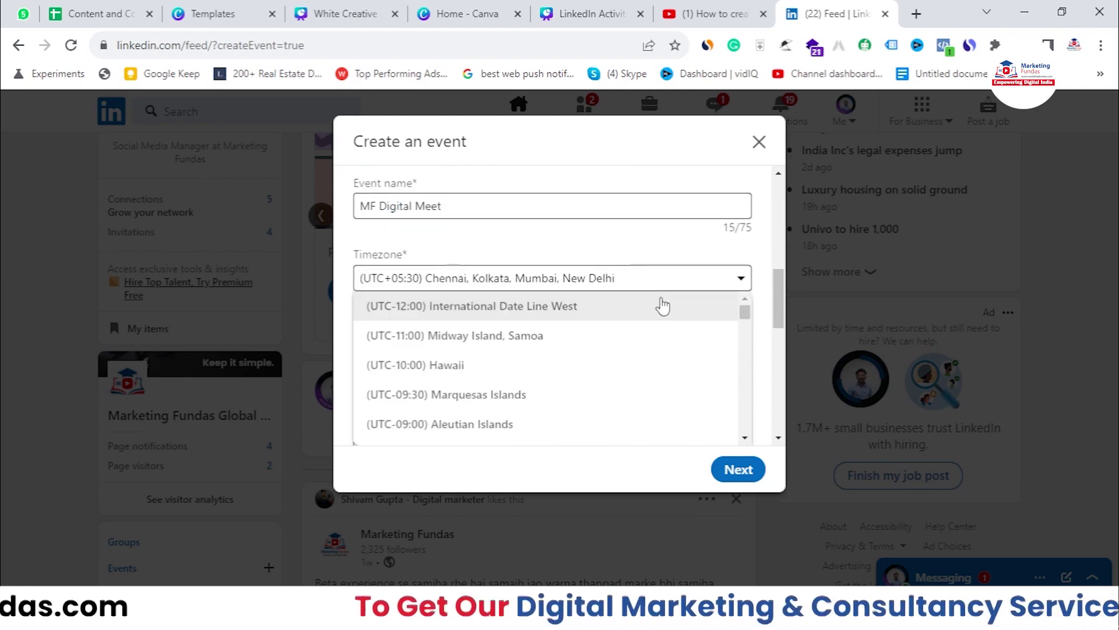
left_click(773, 287)
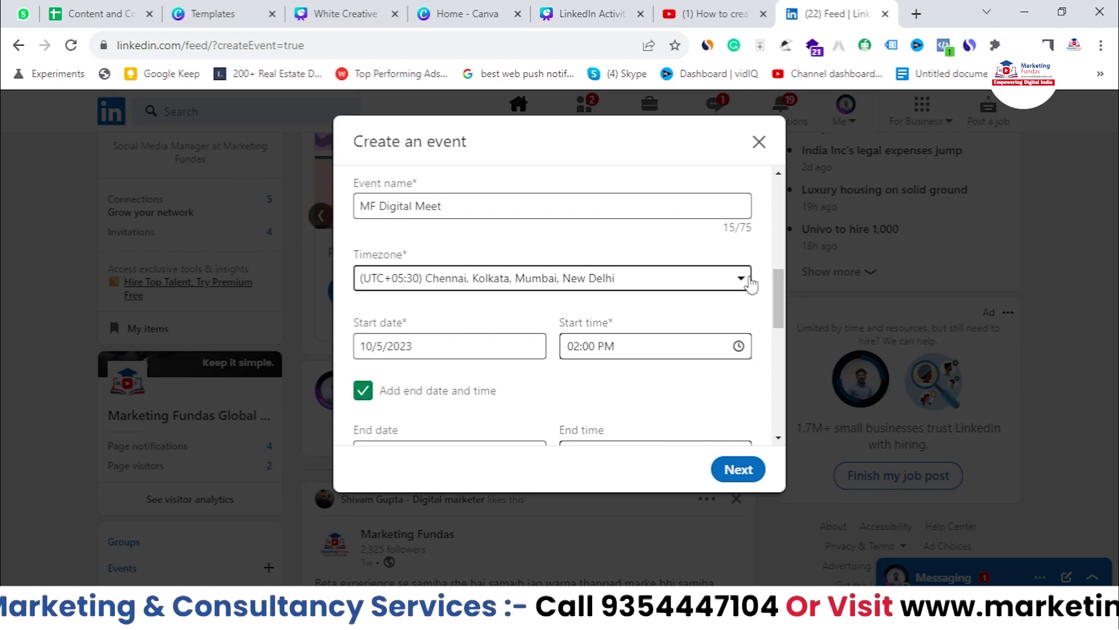
scroll(699, 280, "down", 2)
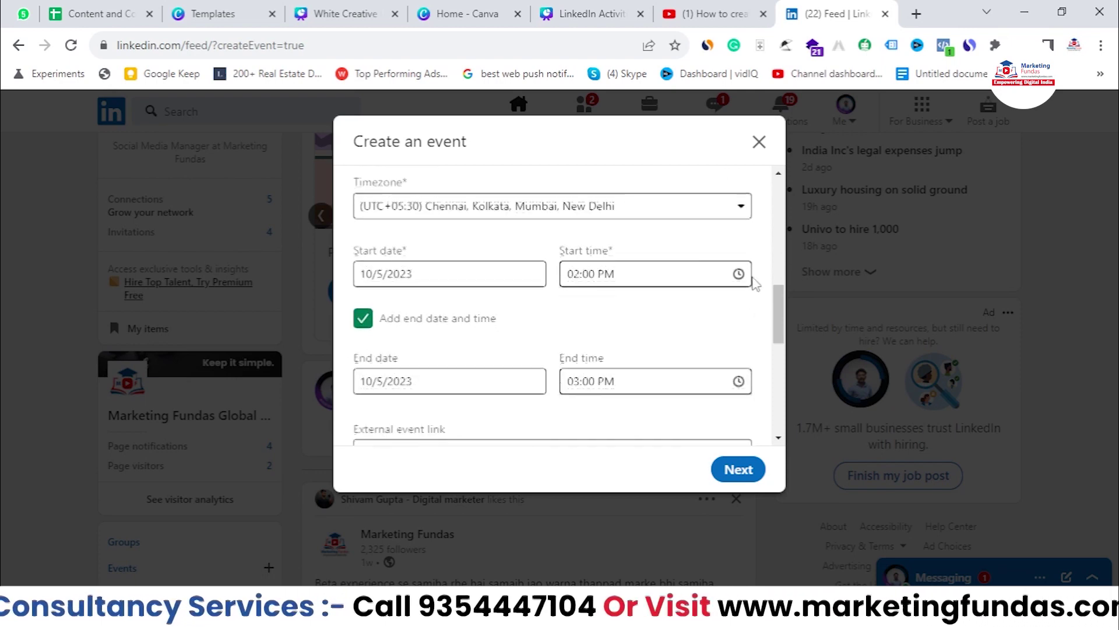
left_click(638, 198)
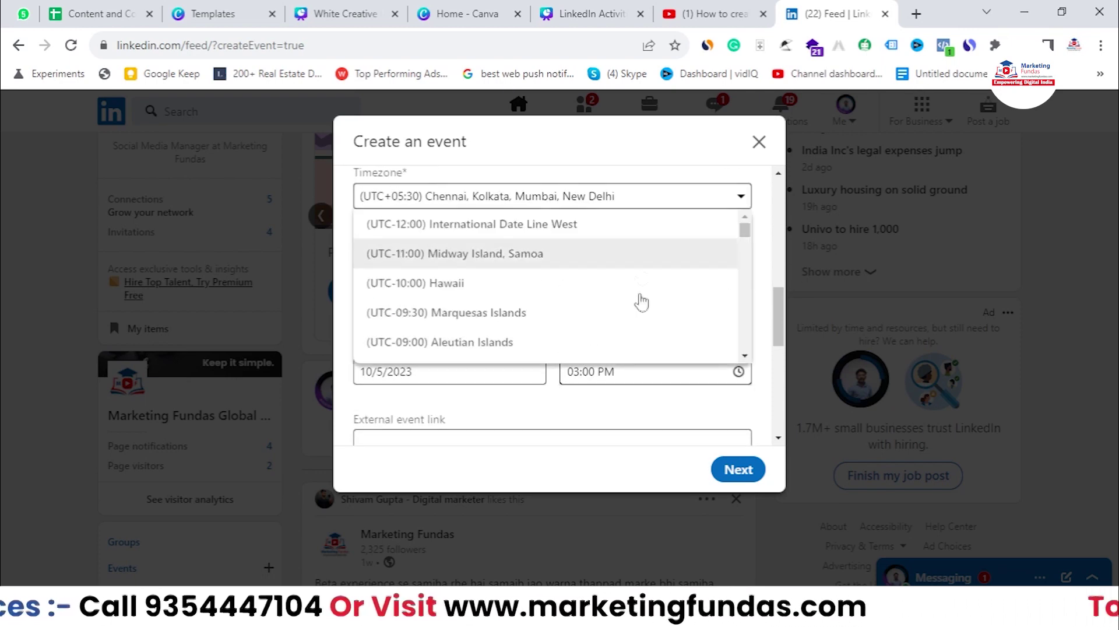
left_click(754, 234)
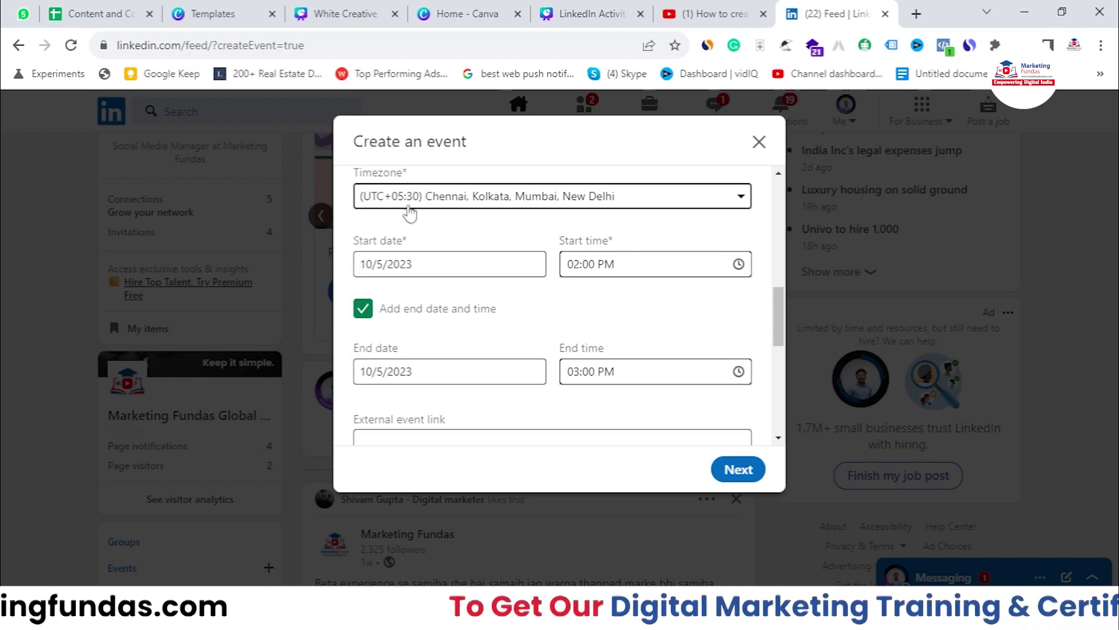
scroll(512, 212, "up", 2)
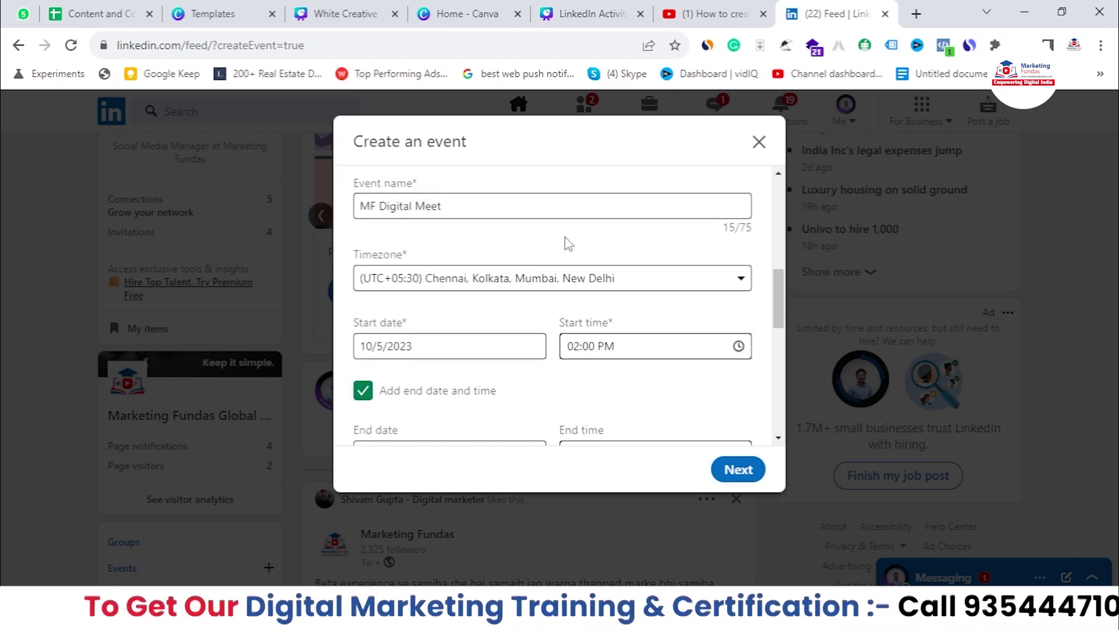
scroll(513, 245, "down", 2)
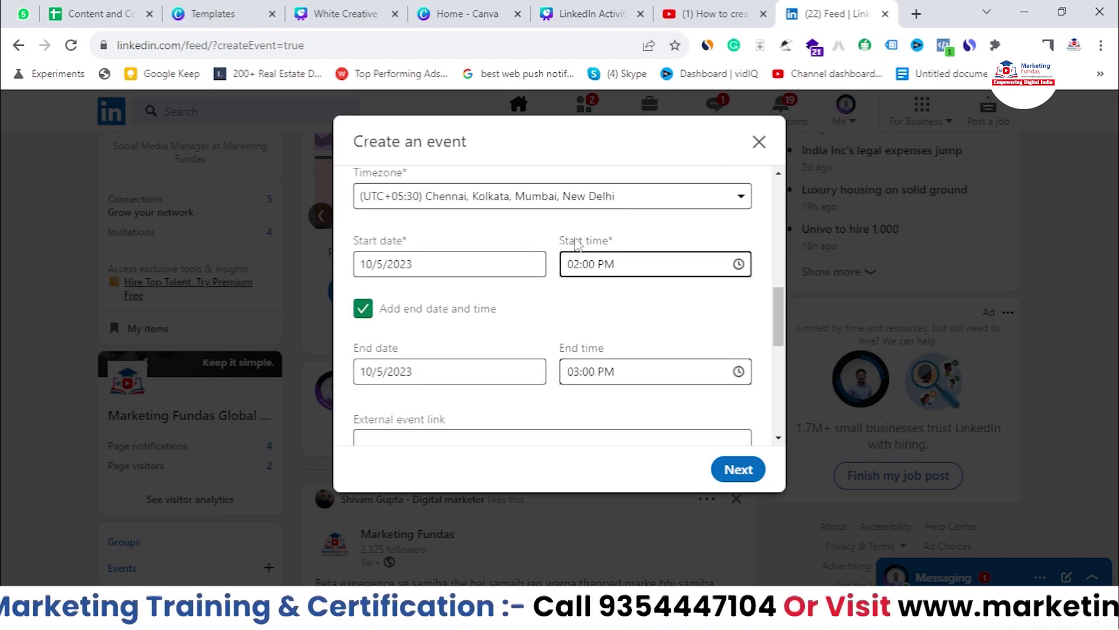
- Set the event's start date to 10/6/2023 and look at the start time options
left_click(417, 265)
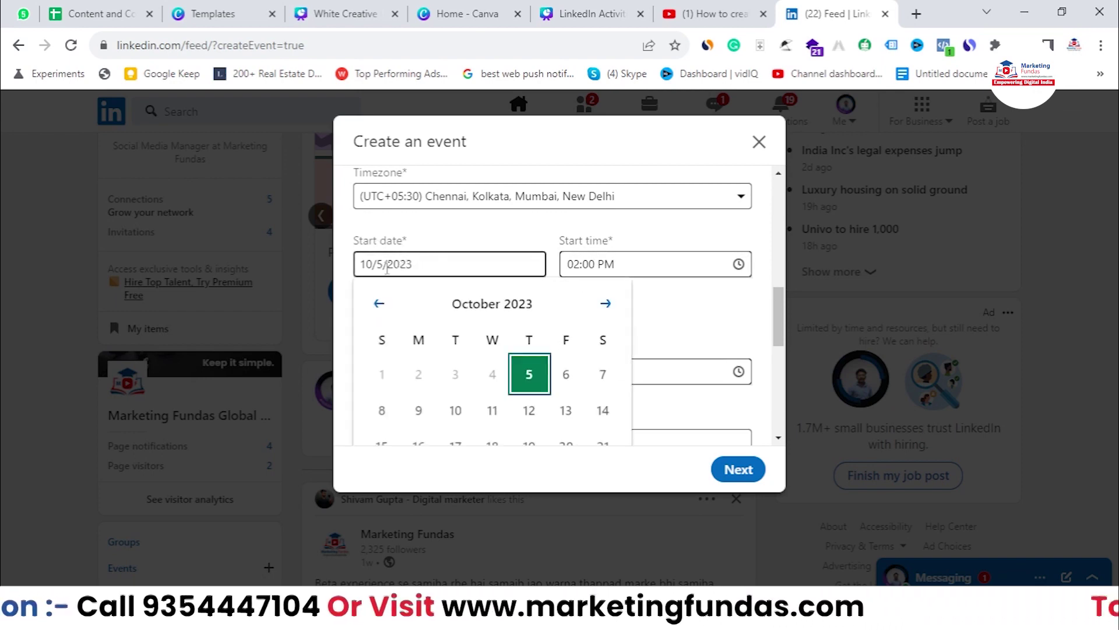
left_click(560, 376)
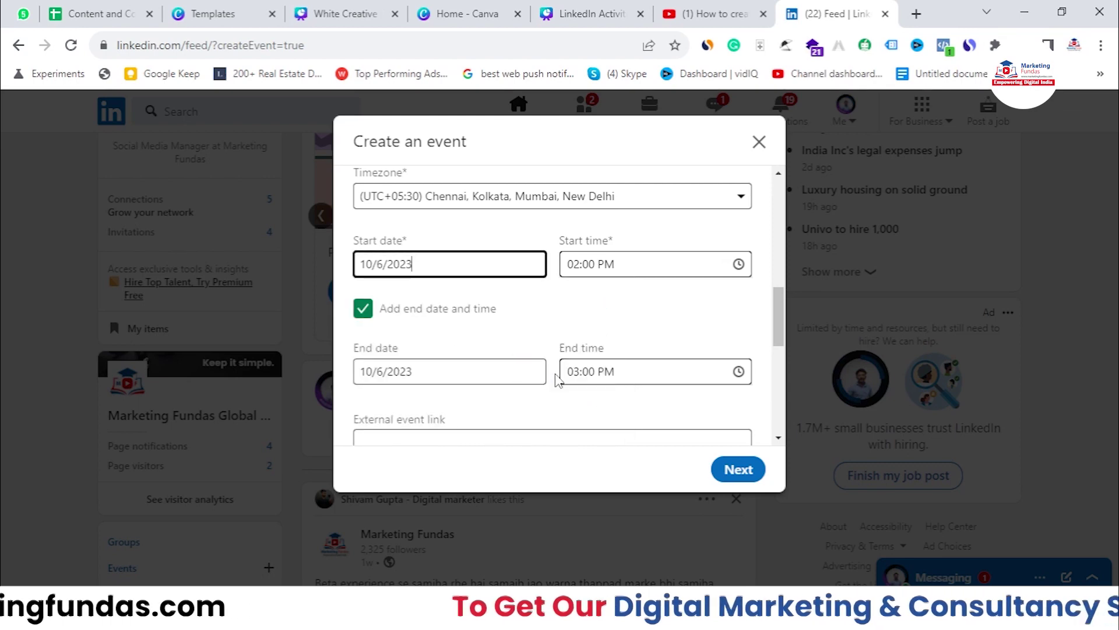
left_click(630, 259)
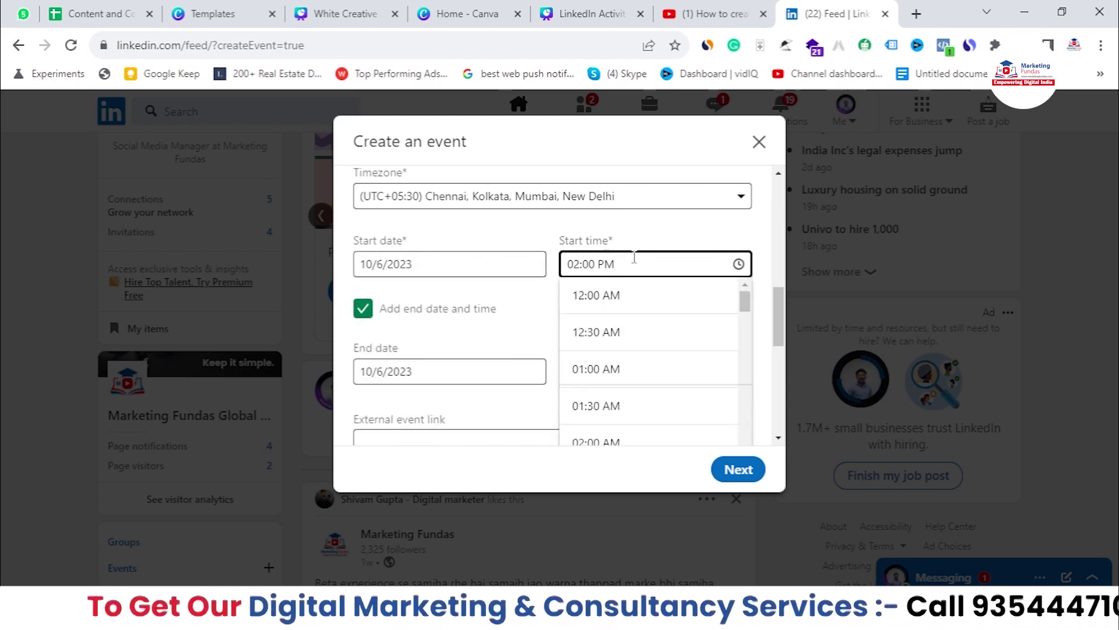
left_click(531, 257)
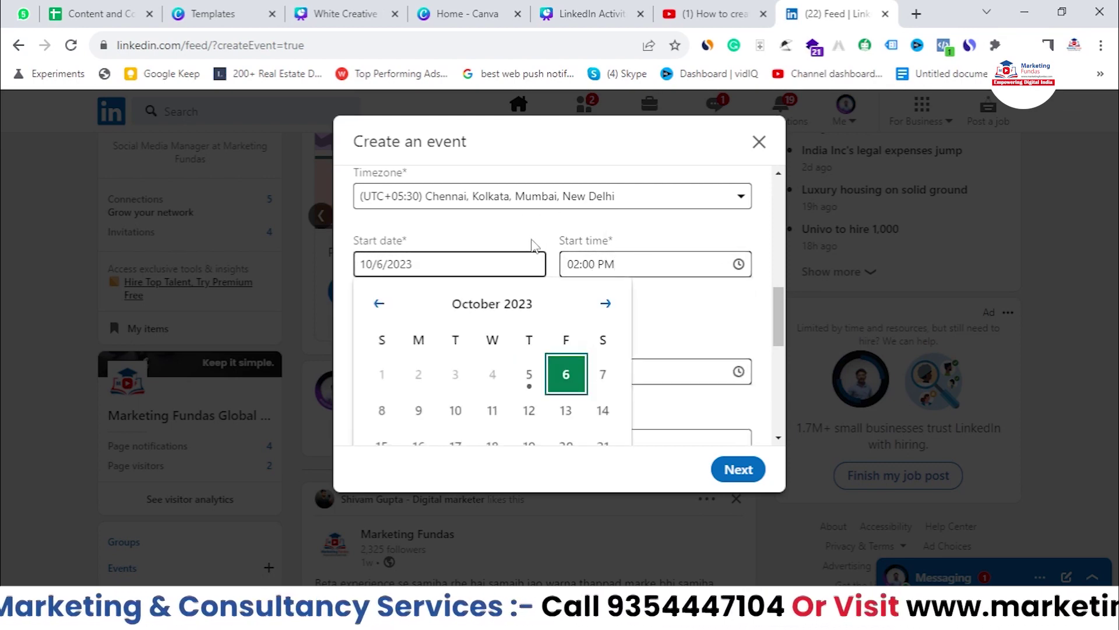
left_click(692, 296)
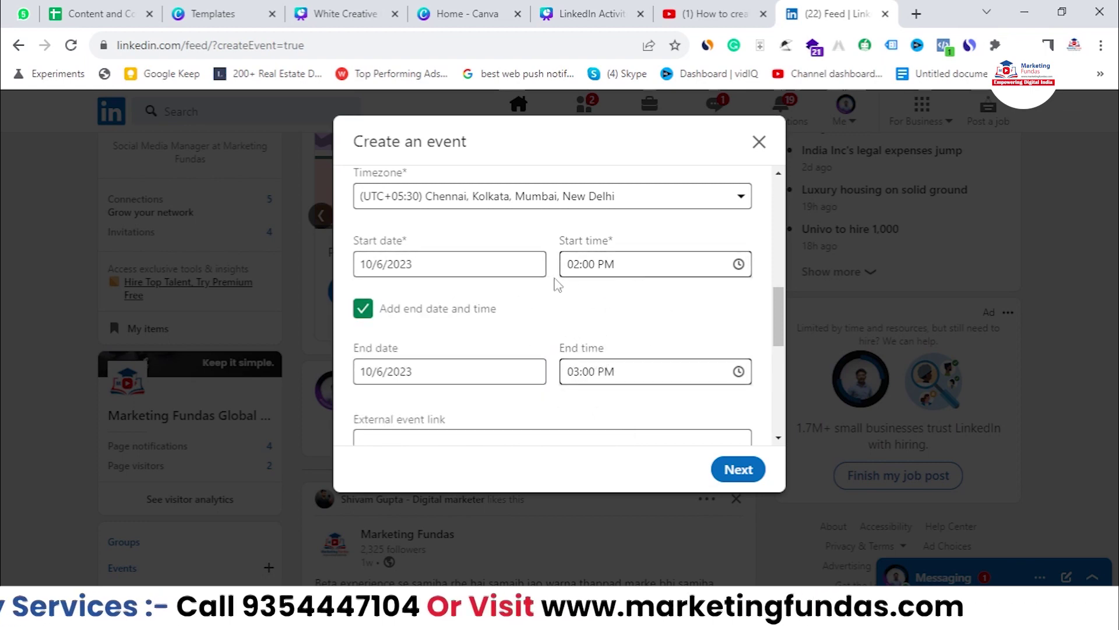
- Set the event's end date to 10/6/2023
scroll(489, 283, "down", 2)
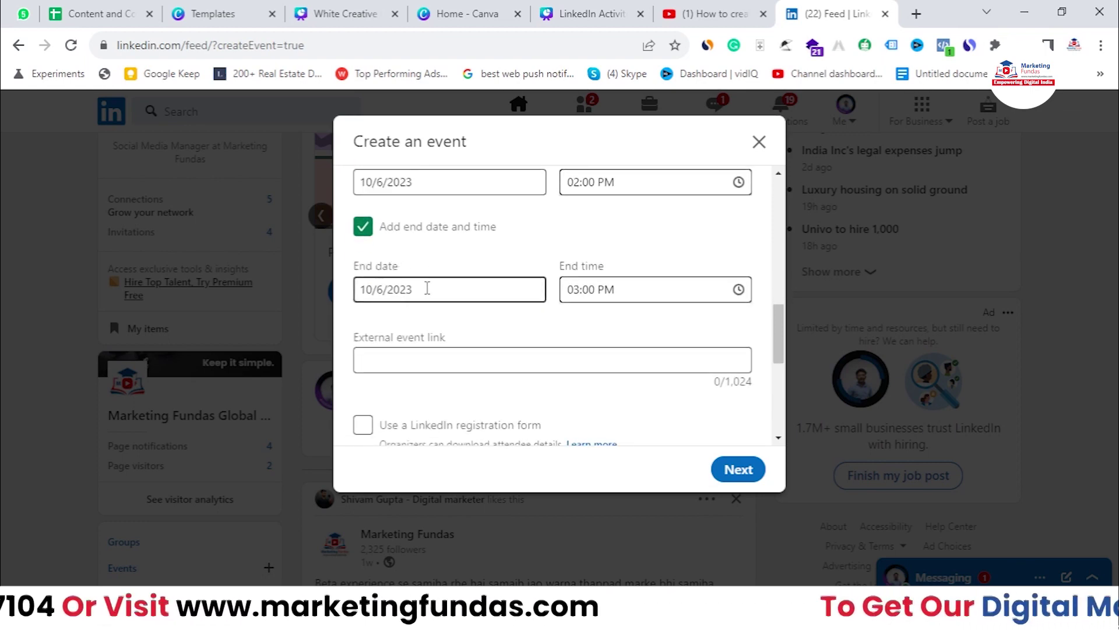
left_click(428, 288)
left_click(570, 400)
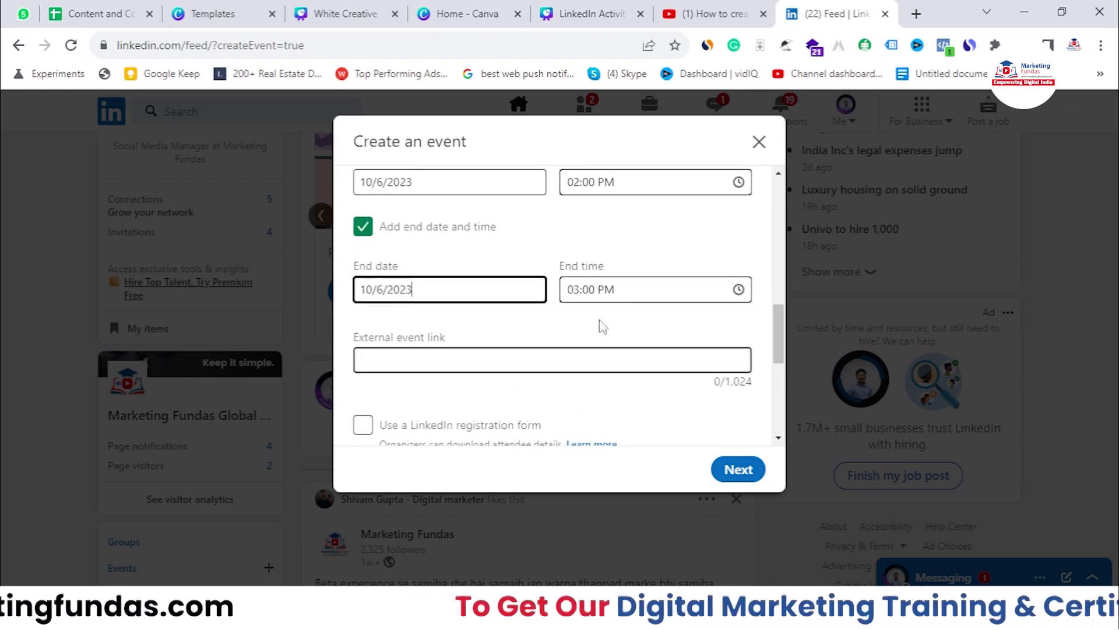
triple_click(578, 277)
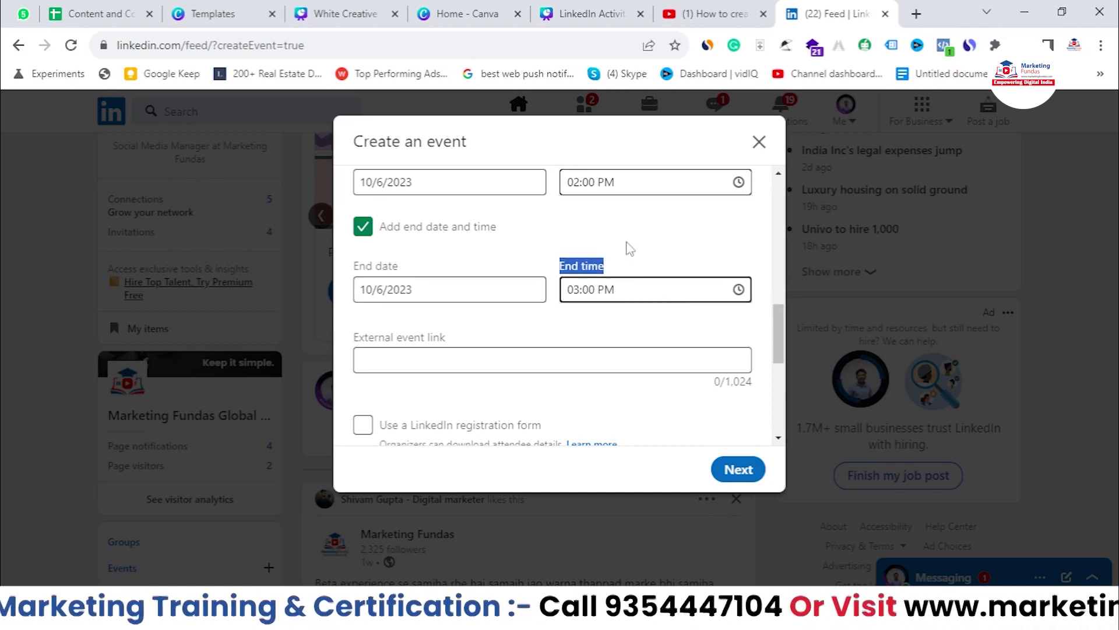
- Try the event without an end date and time, then turn that option back on
left_click(625, 223)
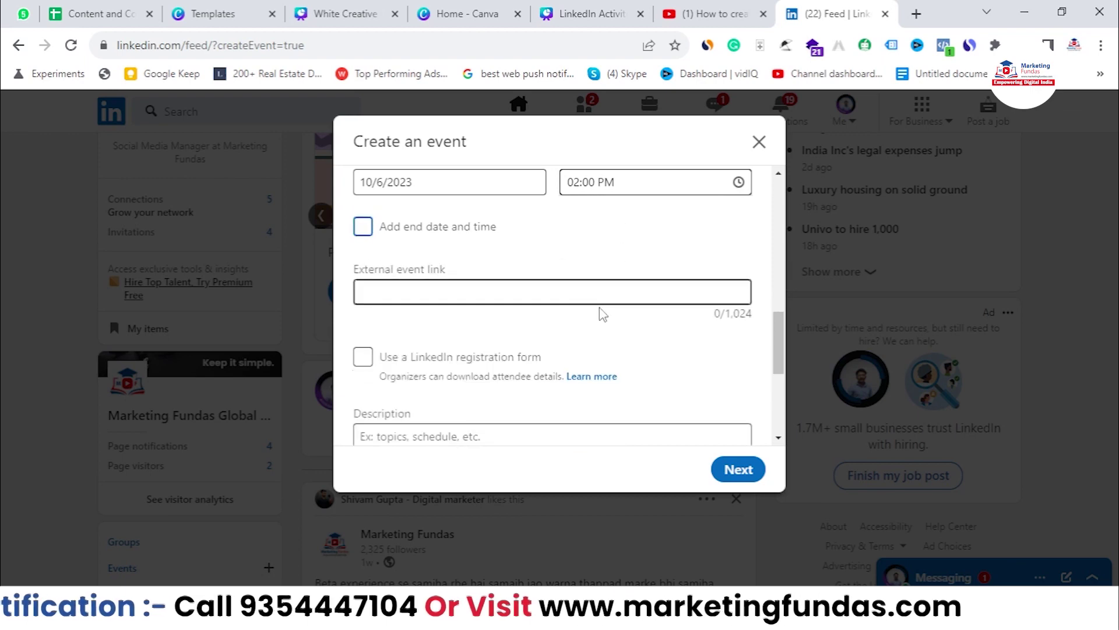
left_click(475, 232)
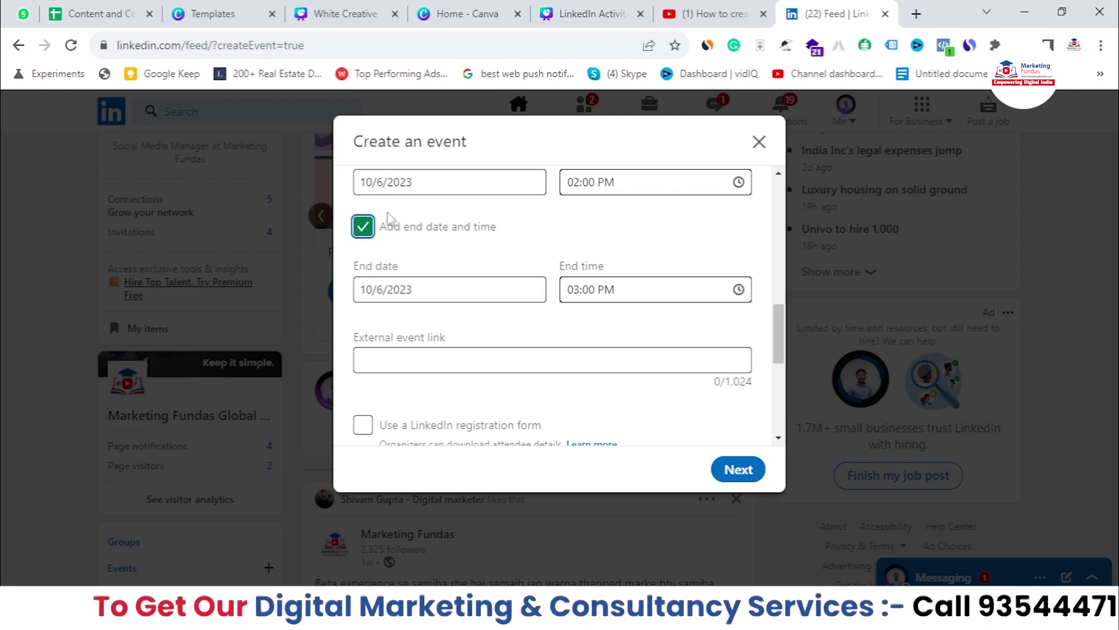
left_click(380, 232)
left_click(377, 230)
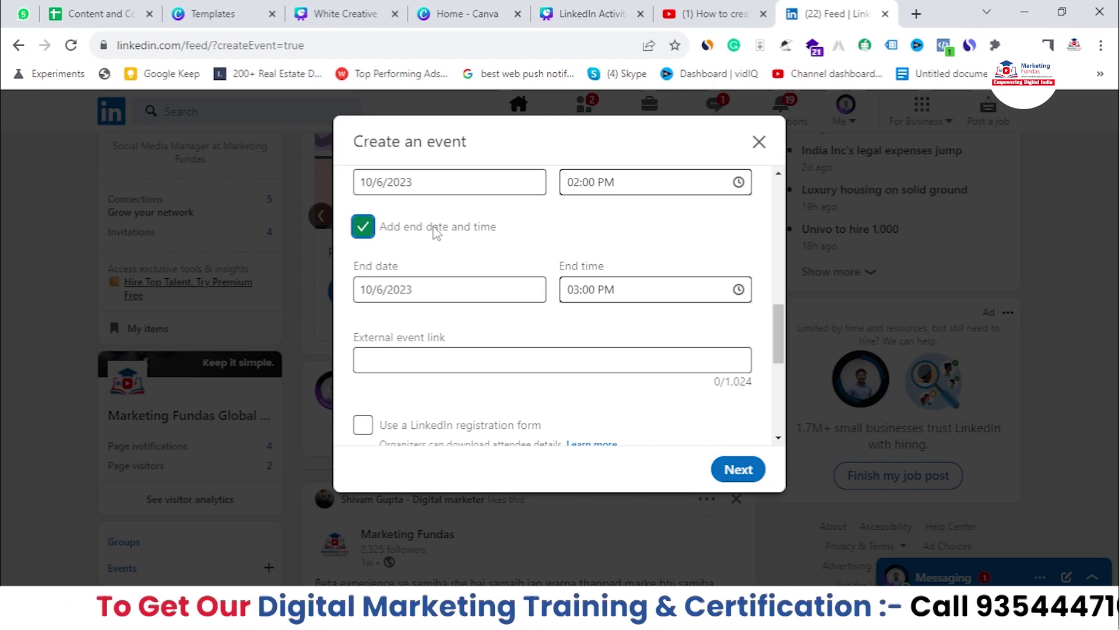
left_click(368, 228)
double_click(380, 228)
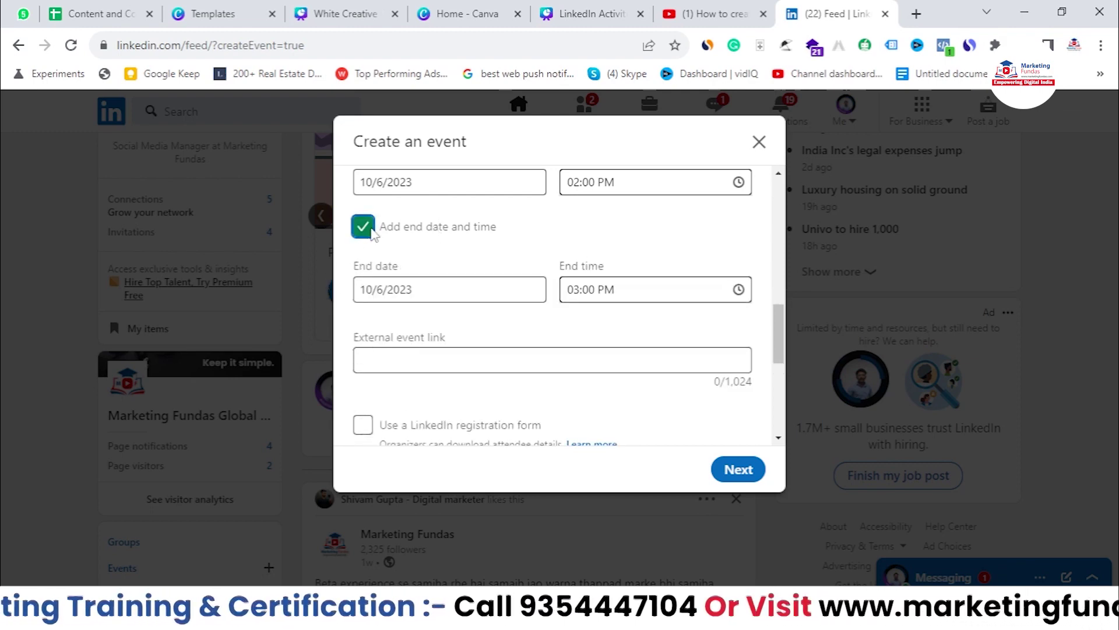
left_click(495, 229)
- Review the event form from the cover image down to the external event link
scroll(399, 349, "down", 1)
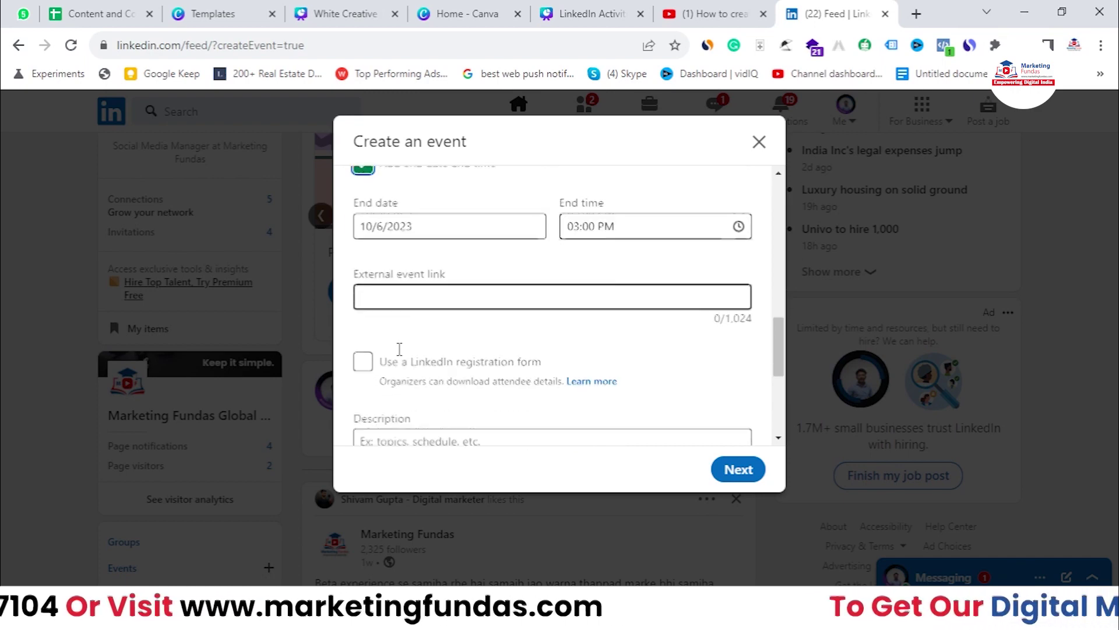
scroll(399, 349, "down", 1)
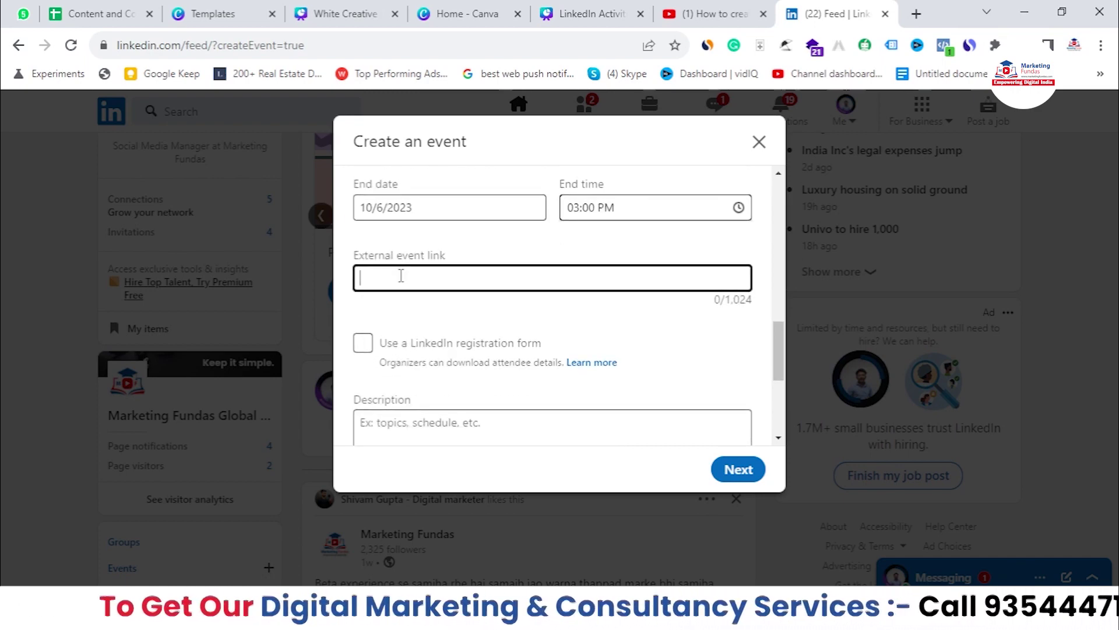
type("**")
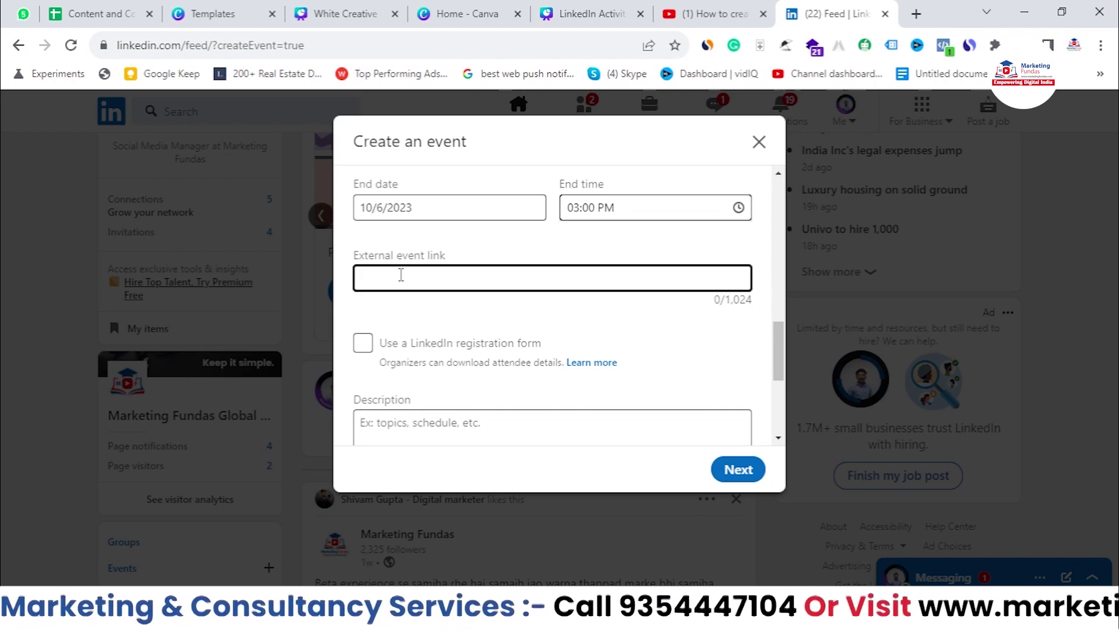
scroll(766, 258, "up", 6)
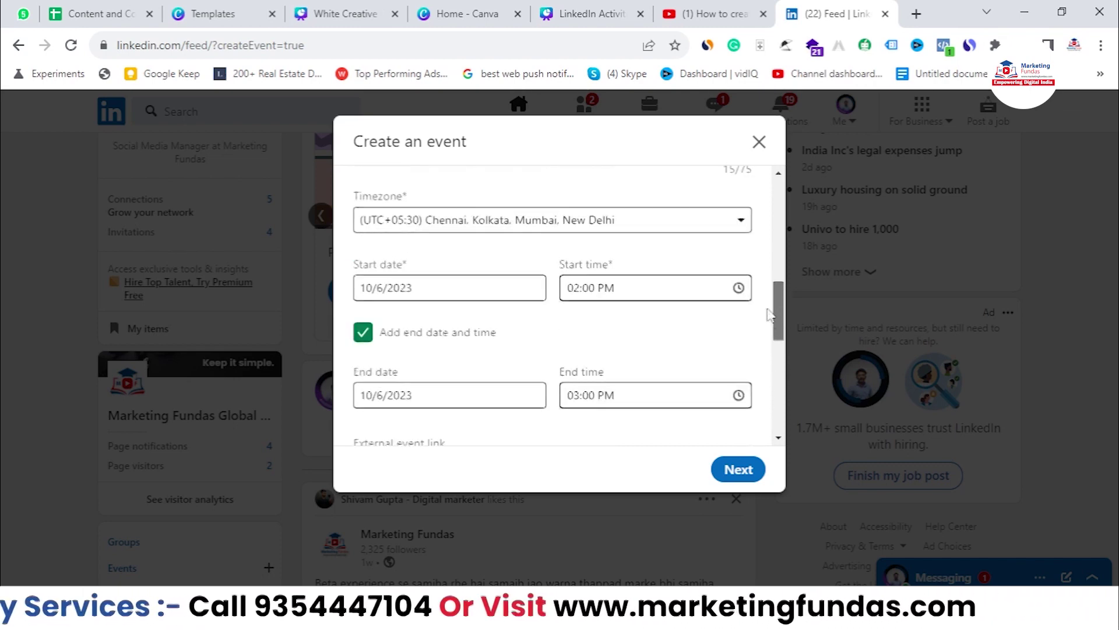
scroll(766, 258, "up", 3)
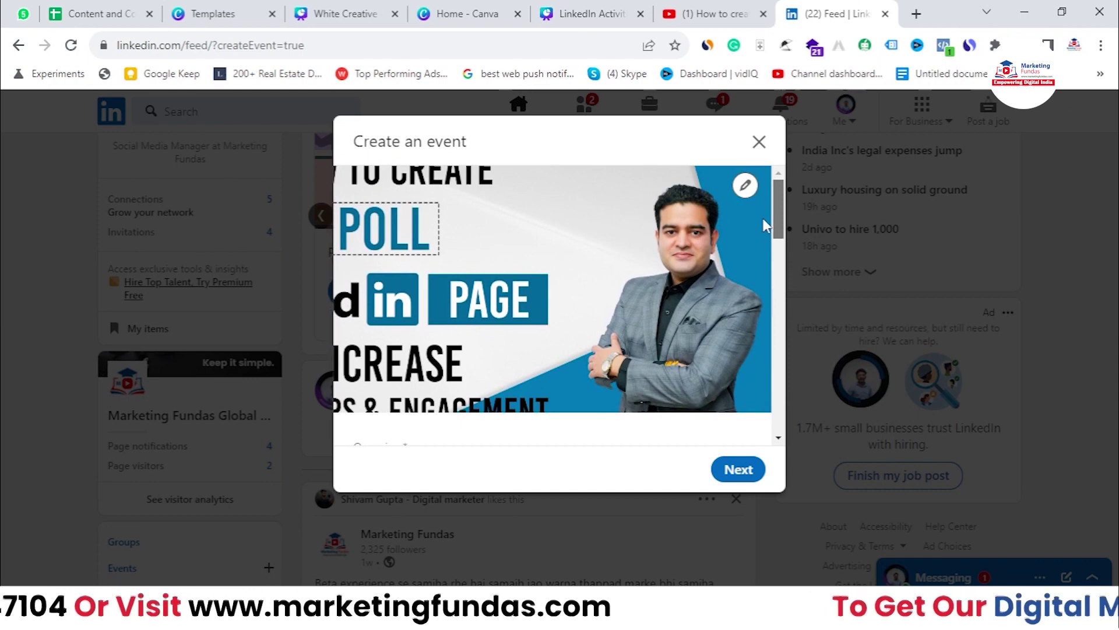
scroll(766, 224, "down", 6)
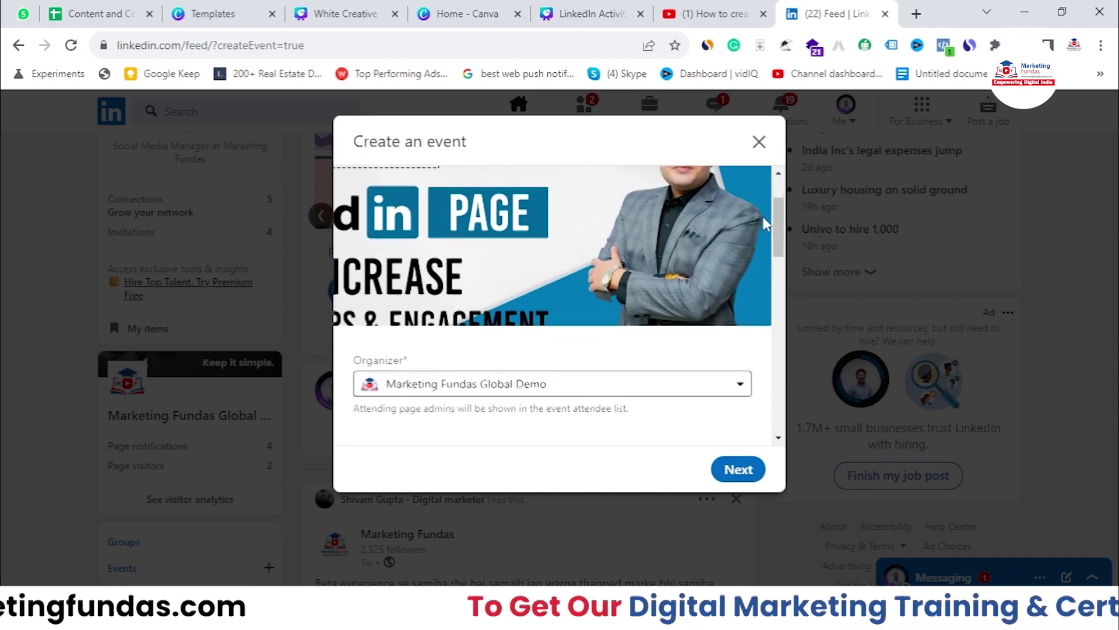
scroll(718, 271, "down", 4)
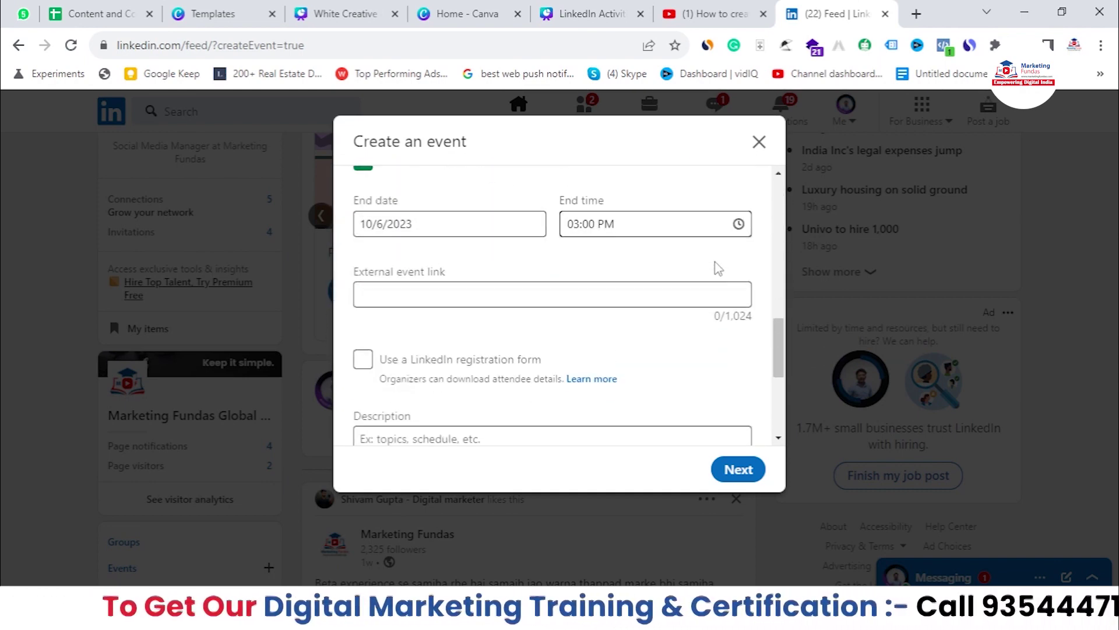
left_click(515, 298)
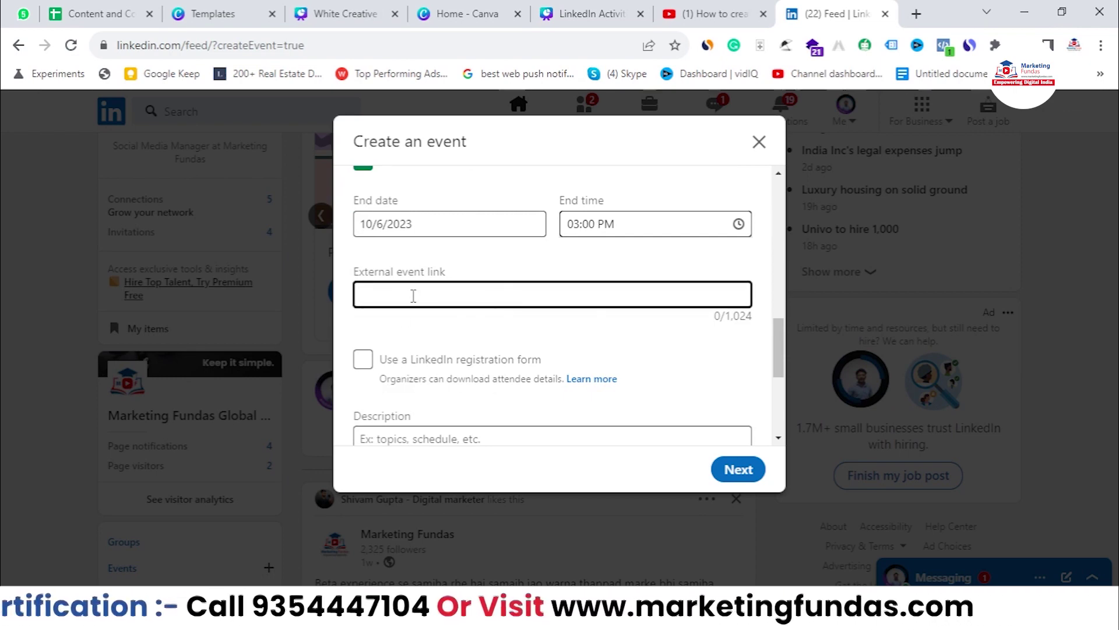
type("www.")
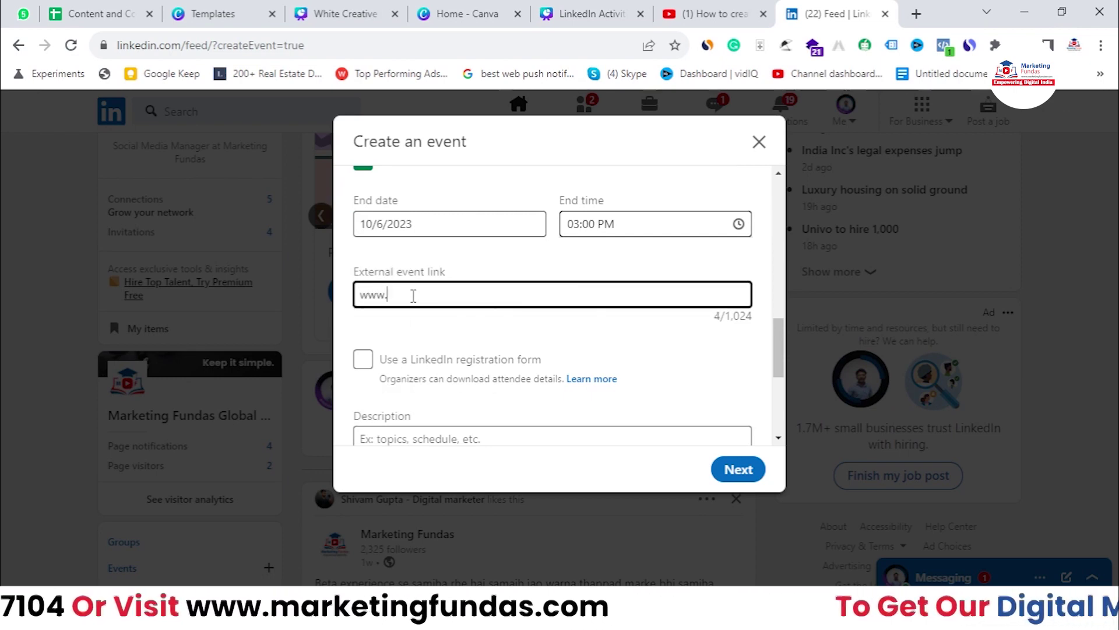
type("marketing")
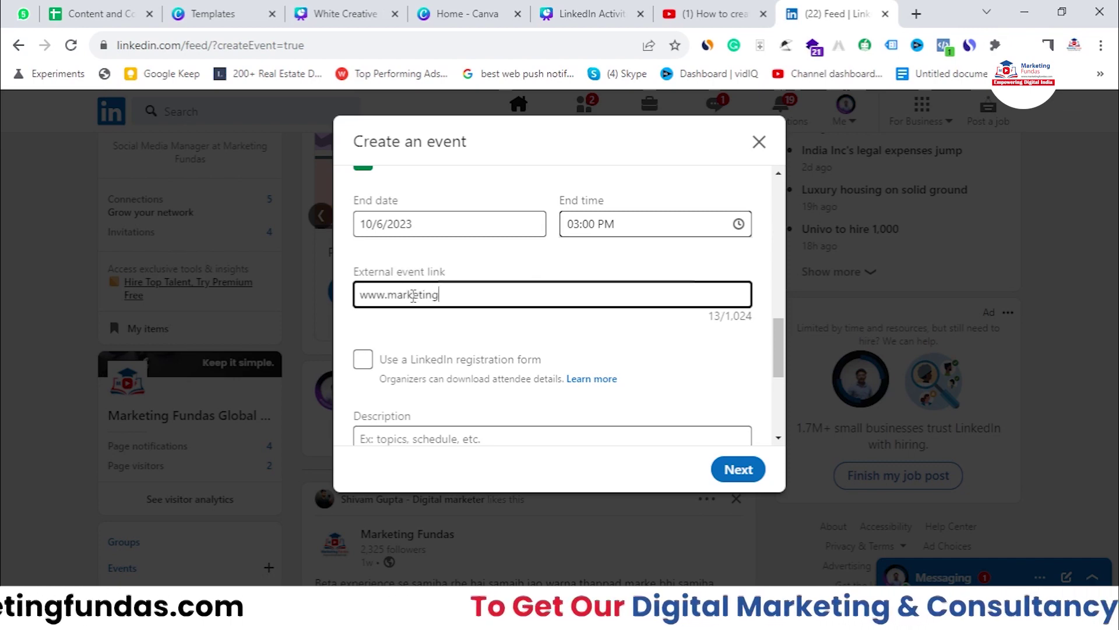
type("fundsas")
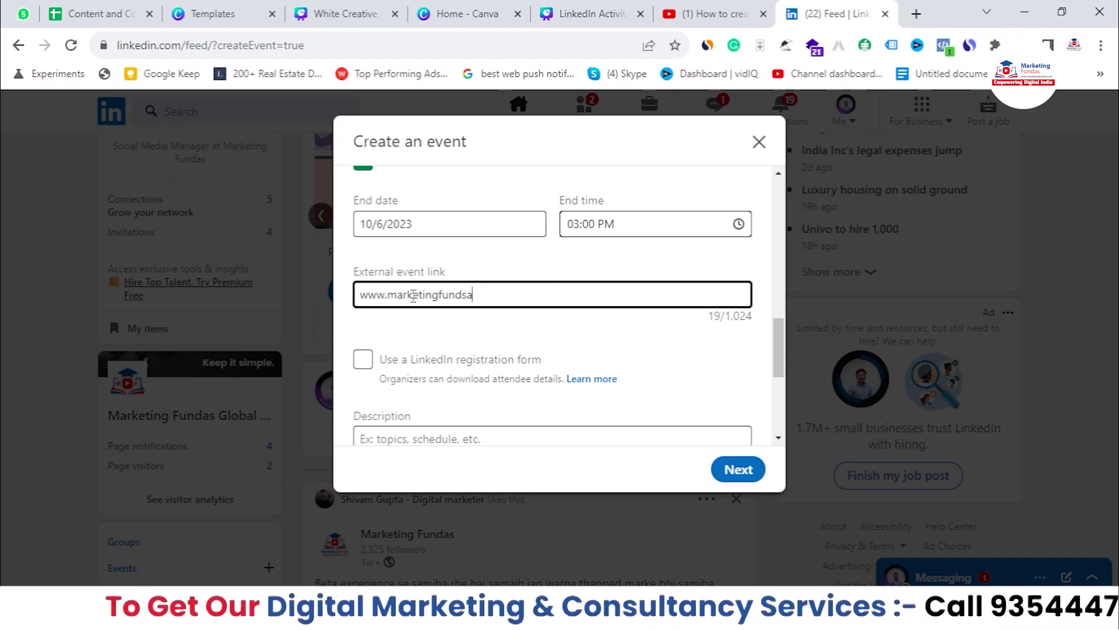
key("BackSpace")
type(".com")
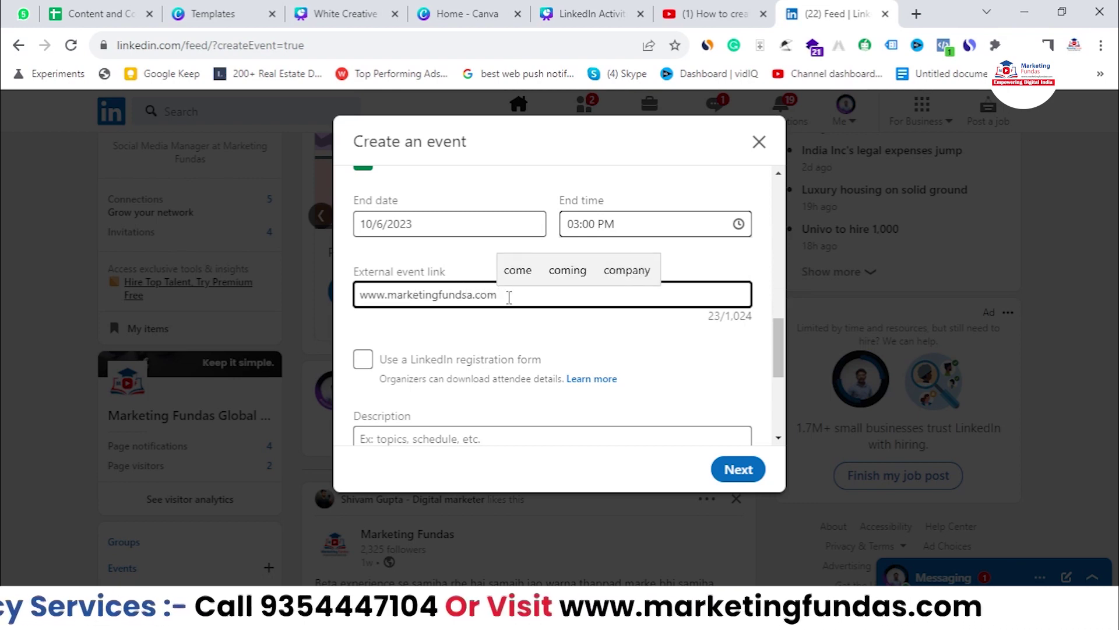
- Review the external event link together with the event's timezone, date and time settings
left_click_drag(509, 297, 357, 295)
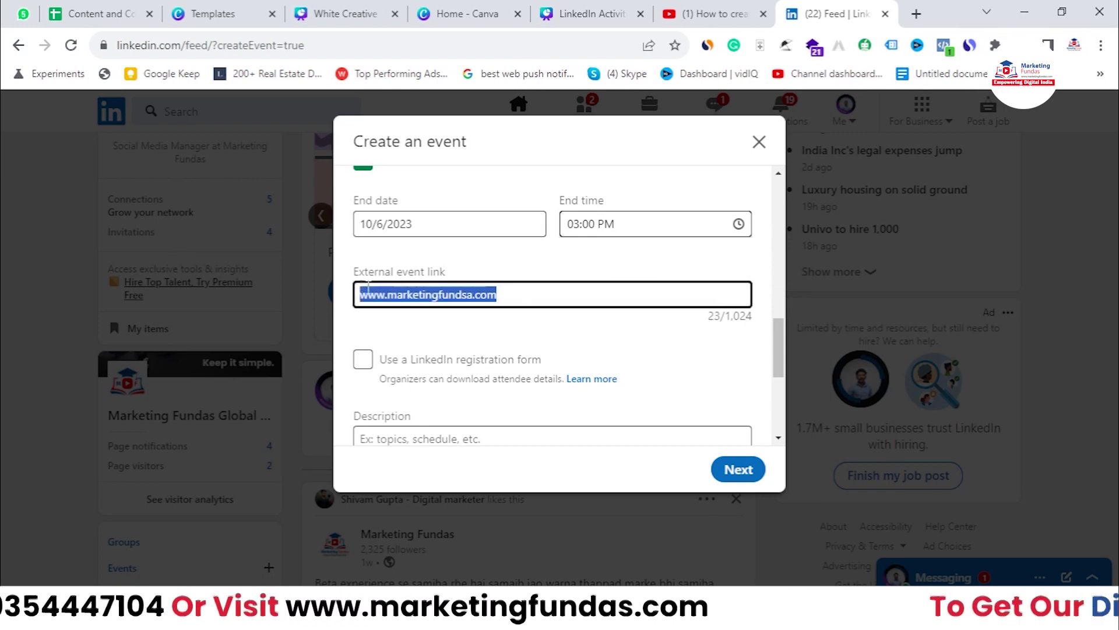
left_click(543, 334)
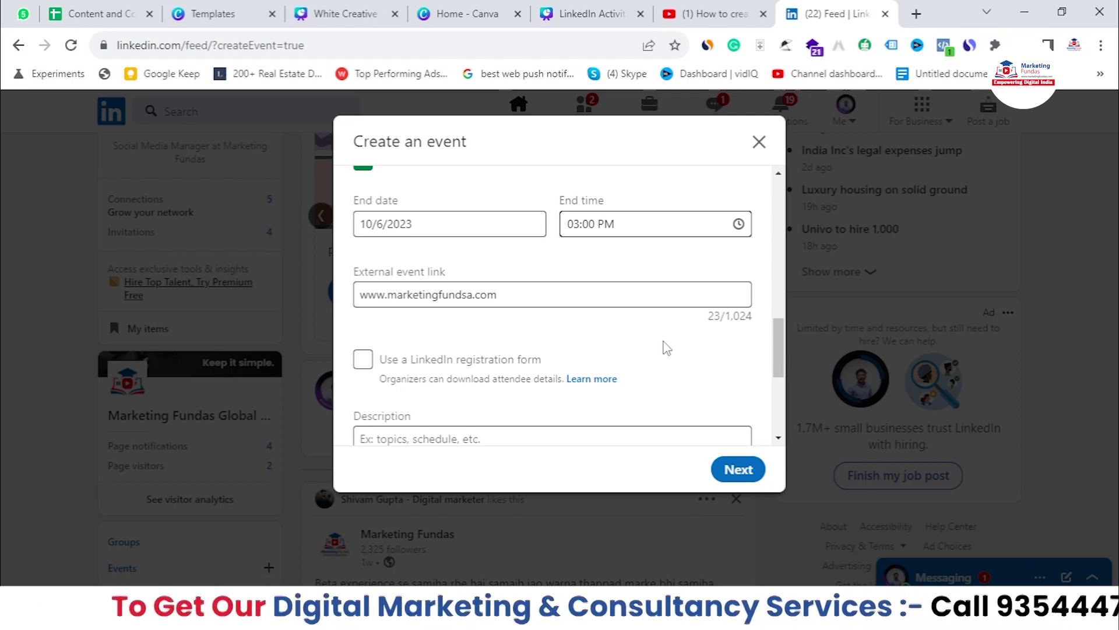
scroll(577, 280, "up", 3)
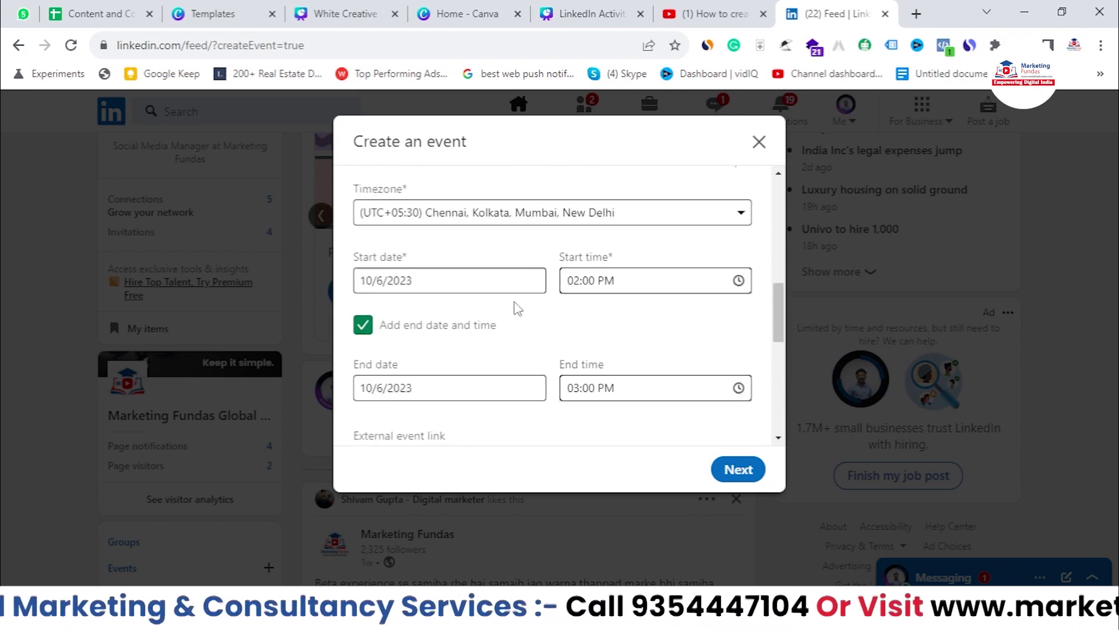
scroll(530, 278, "down", 3)
left_click_drag(515, 294, 357, 294)
left_click(561, 353)
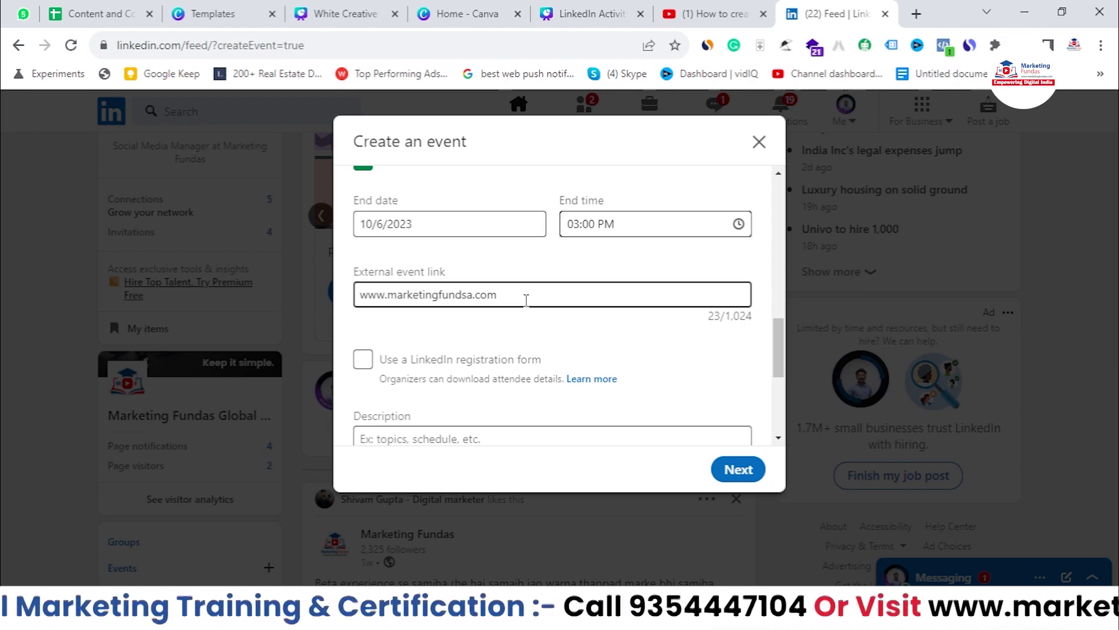
- Turn on the LinkedIn registration form for the event
scroll(526, 300, "down", 1)
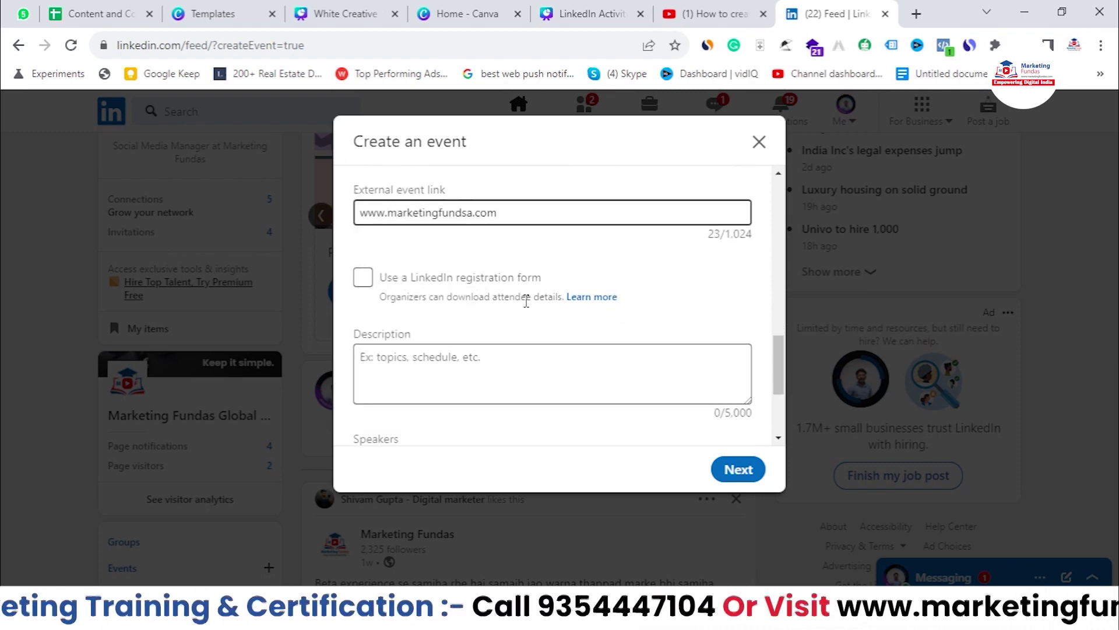
left_click(362, 278)
scroll(499, 268, "down", 1)
left_click(499, 267)
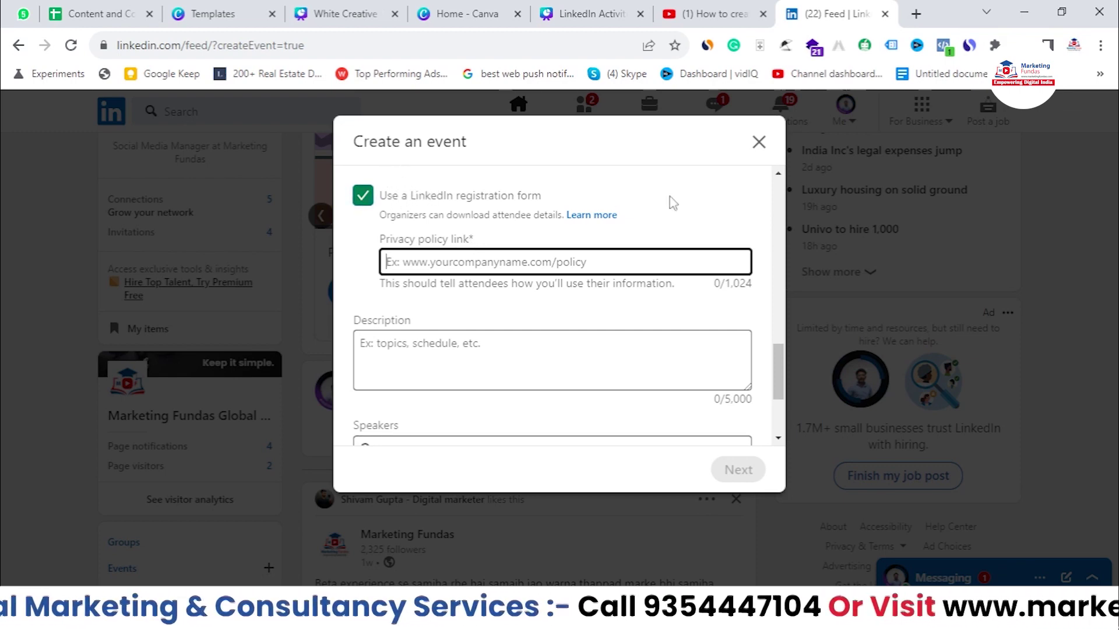
- Open marketingfundas.com in a new browser tab and go to its Terms & Condition / Privacy Policy page
left_click(917, 11)
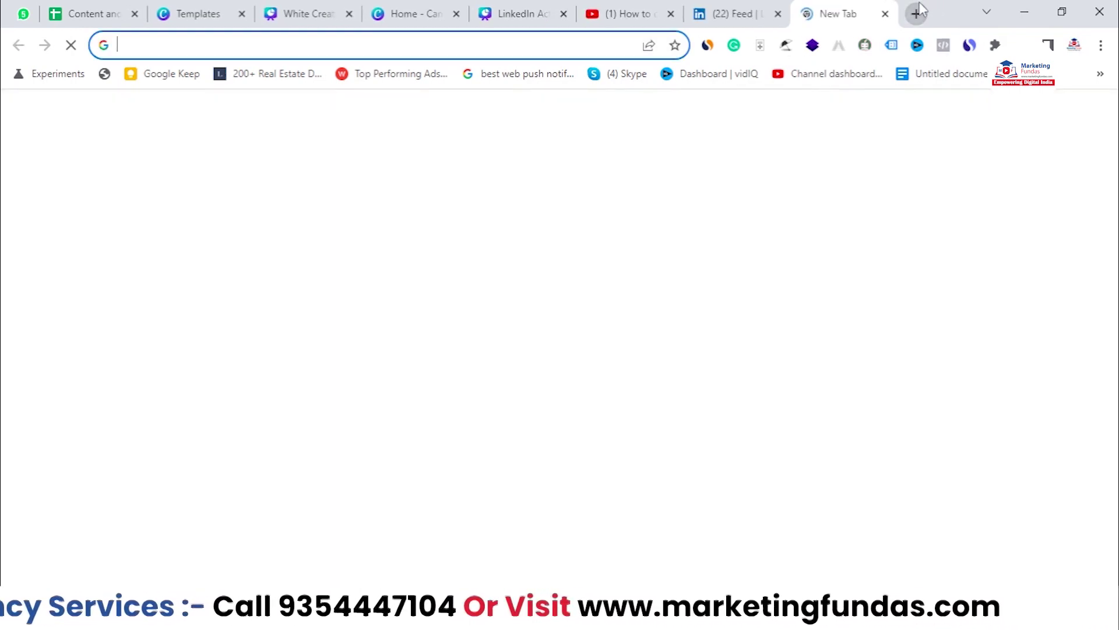
type("marketingfundas.com")
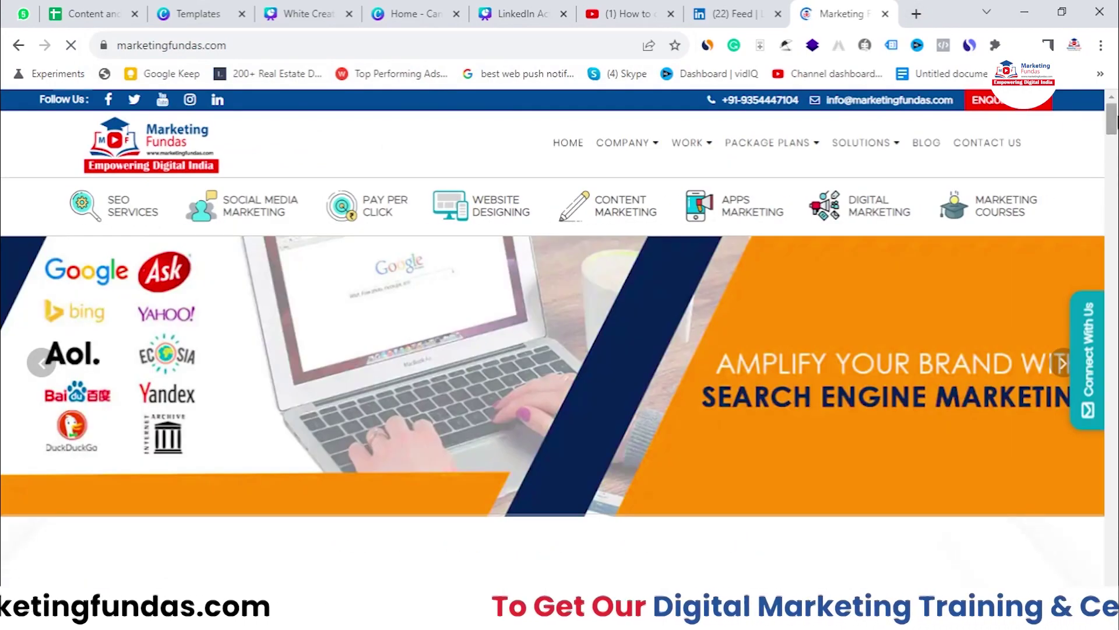
scroll(1117, 410, "down", 10)
scroll(1117, 410, "down", 15)
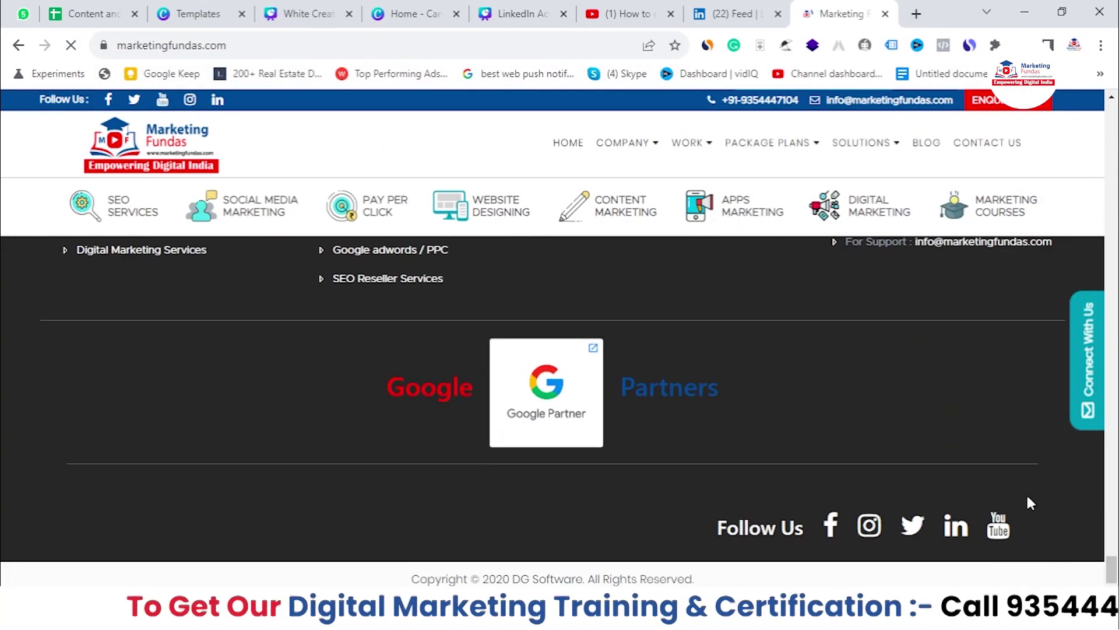
scroll(984, 482, "up", 2)
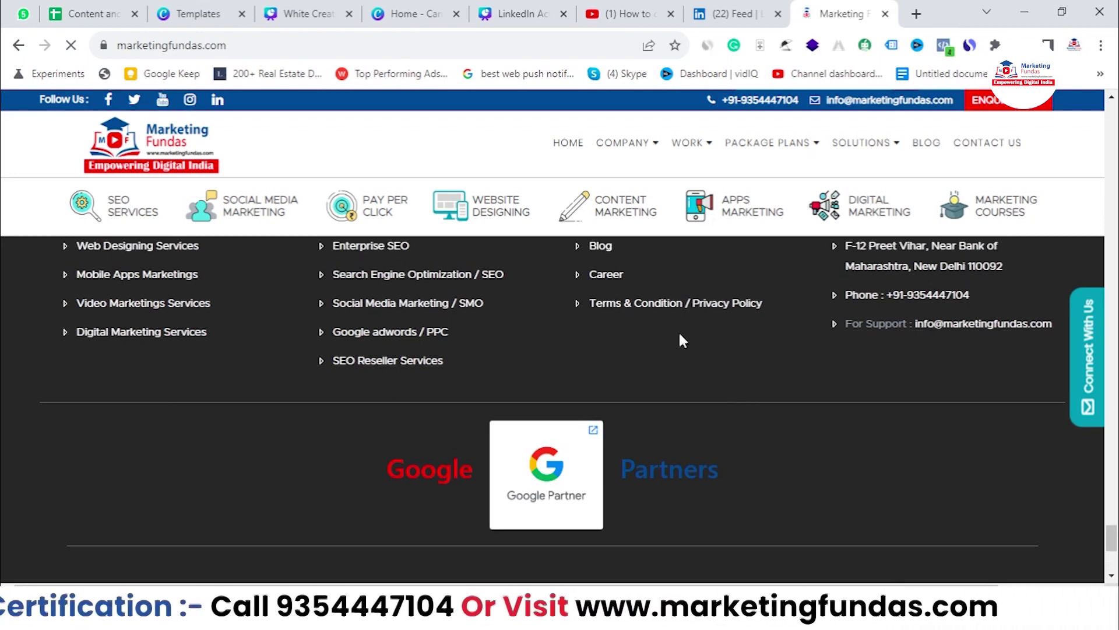
scroll(694, 303, "up", 4)
scroll(631, 459, "down", 4)
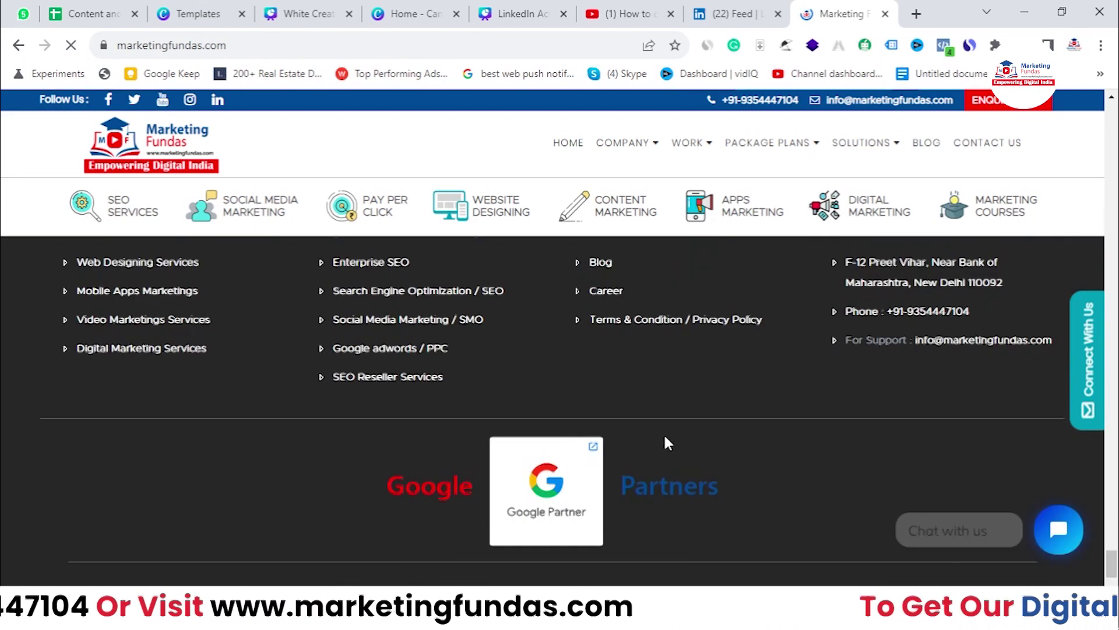
left_click(689, 321)
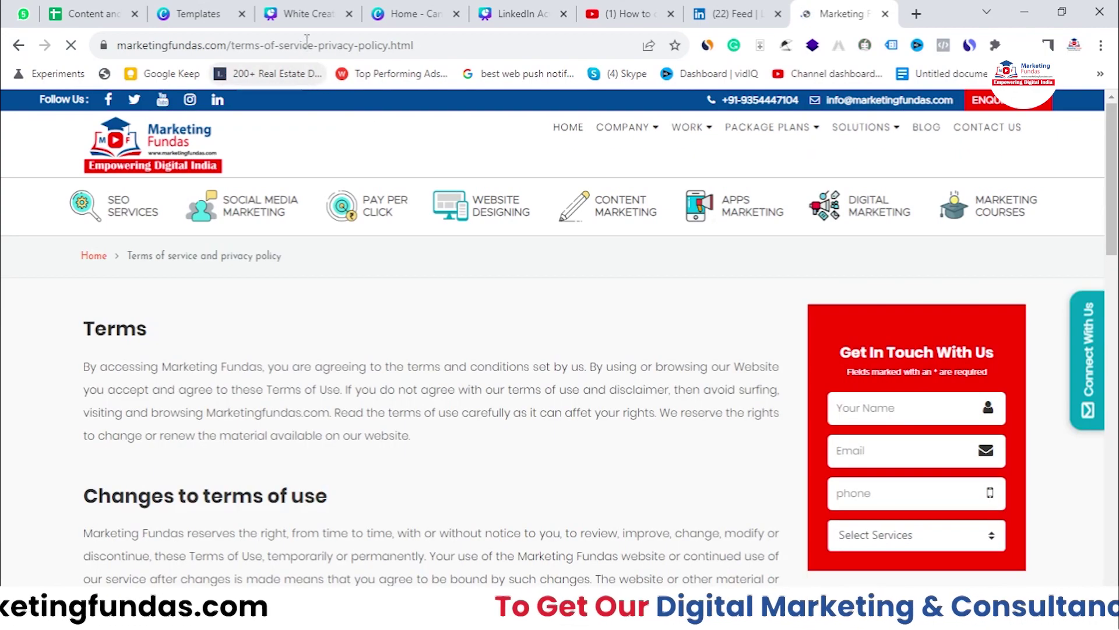
- Copy the privacy policy page's address and paste it as the event's privacy policy link
left_click(307, 44)
right_click(307, 45)
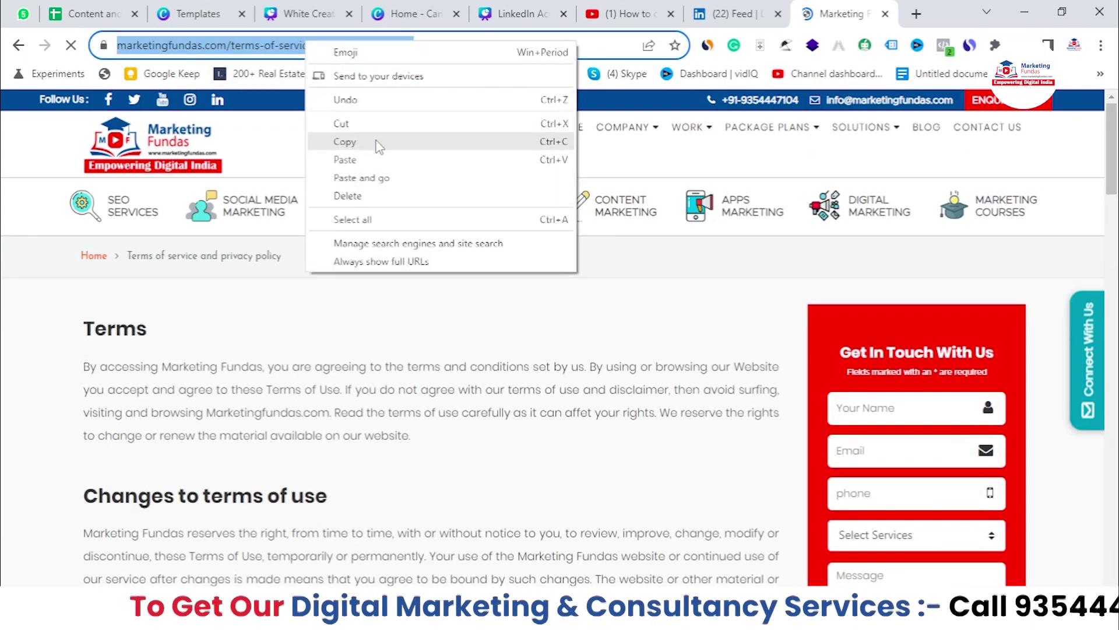
left_click(380, 142)
left_click(735, 14)
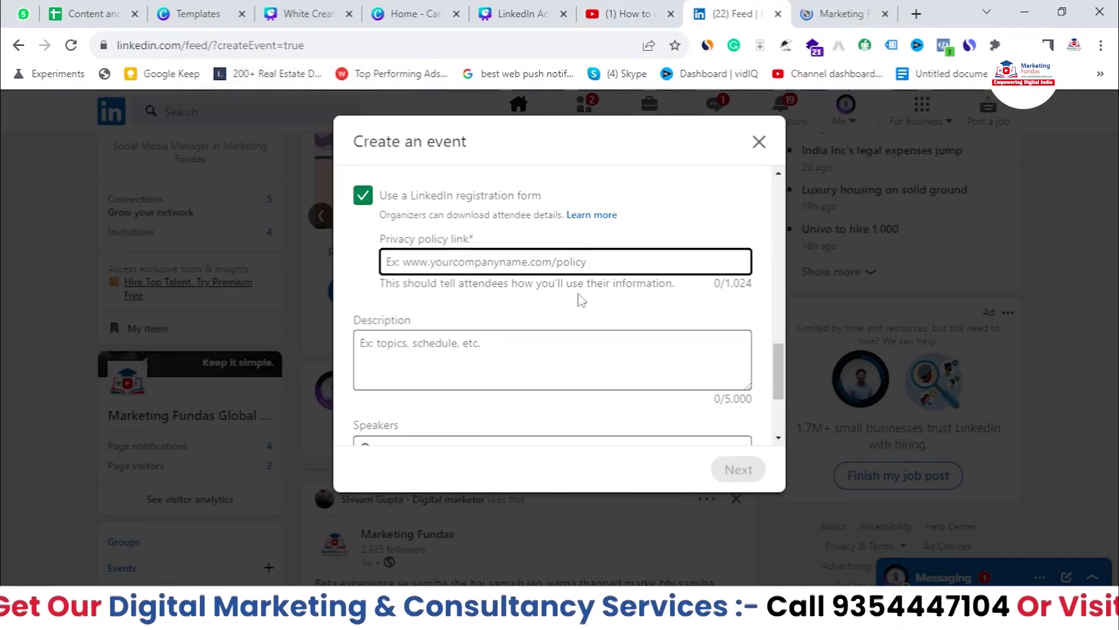
right_click(491, 268)
left_click(528, 381)
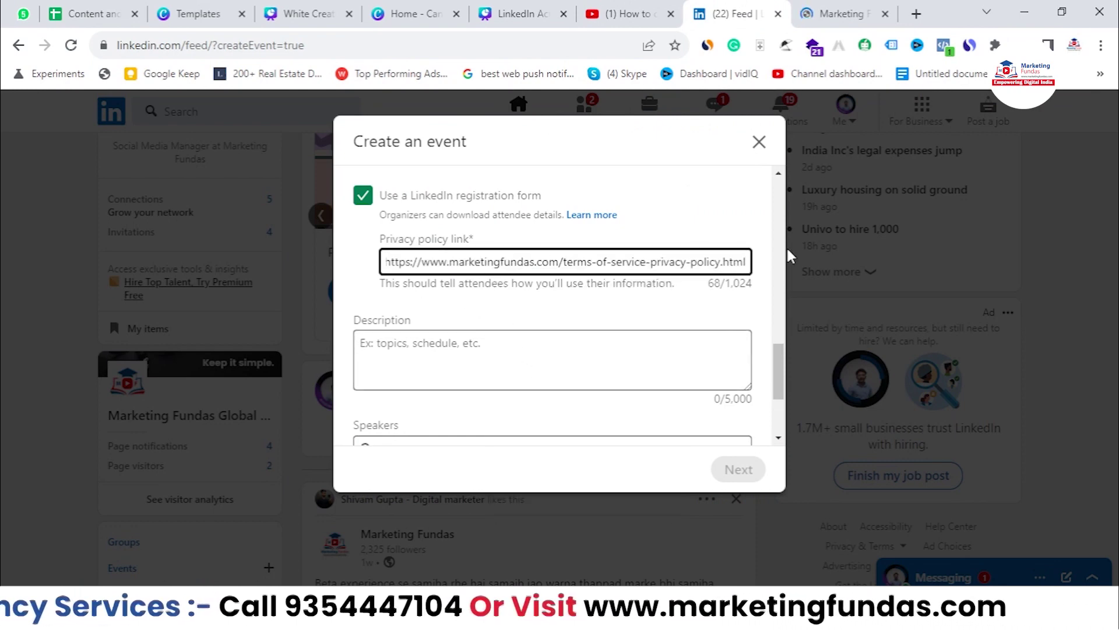
left_click(772, 375)
- Check the registration form settings and turn off the LinkedIn registration form
scroll(778, 377, "up", 2)
scroll(779, 376, "down", 1)
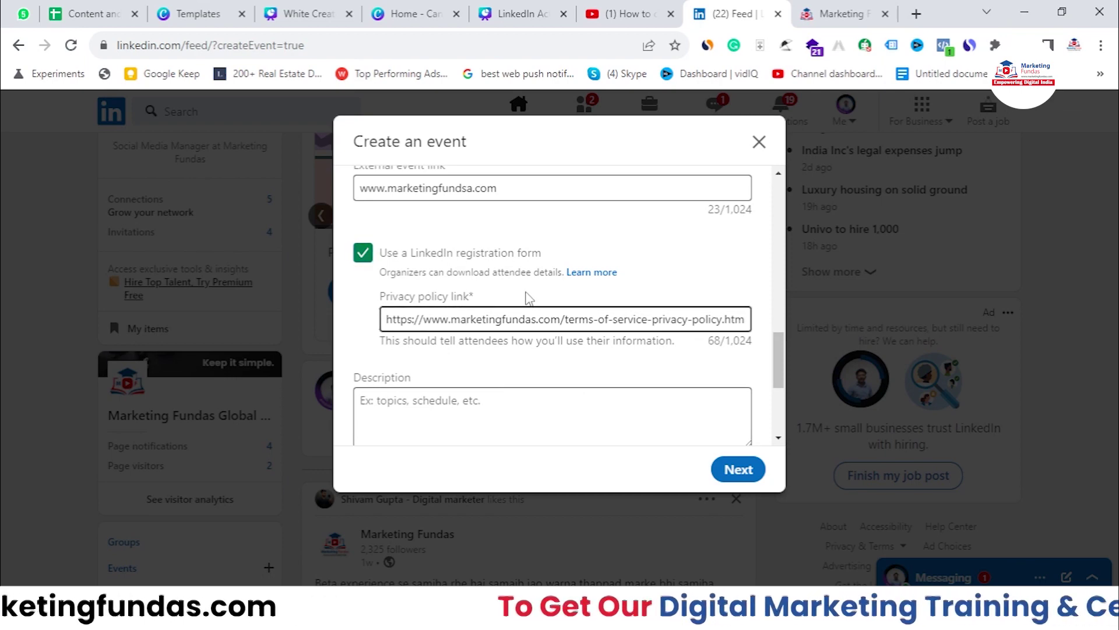
scroll(528, 298, "down", 1)
scroll(528, 298, "down", 3)
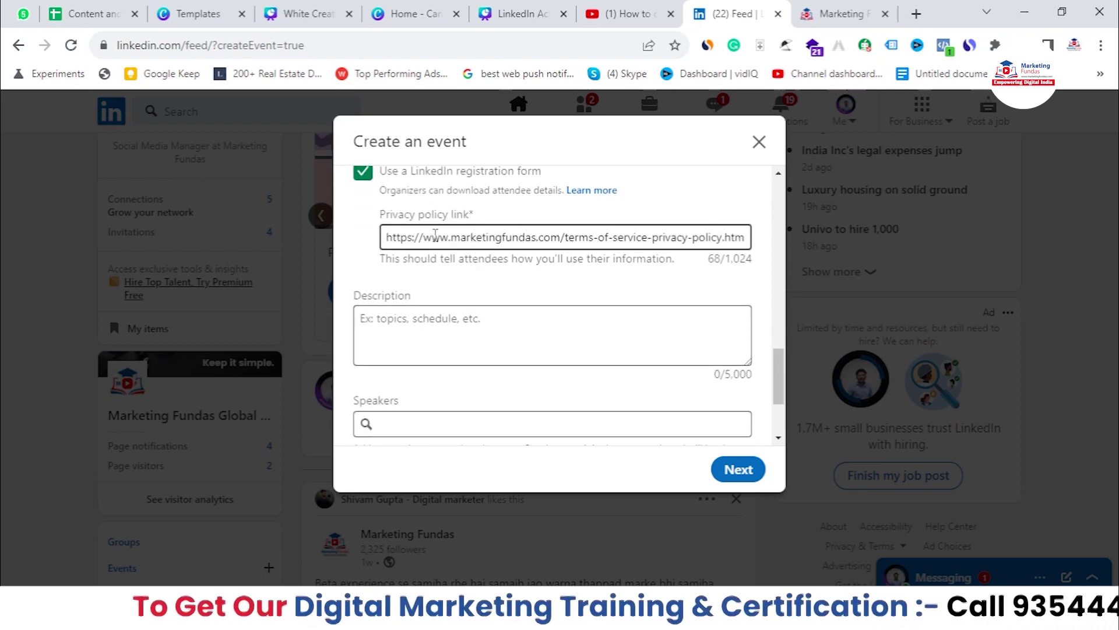
scroll(435, 233, "up", 4)
scroll(435, 234, "down", 4)
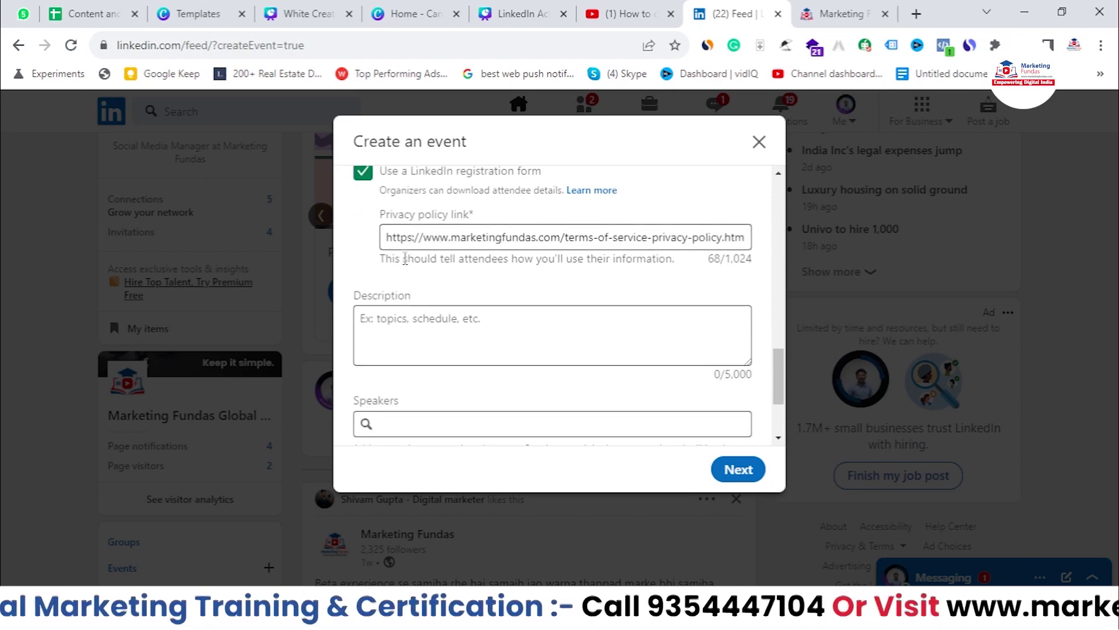
left_click(368, 175)
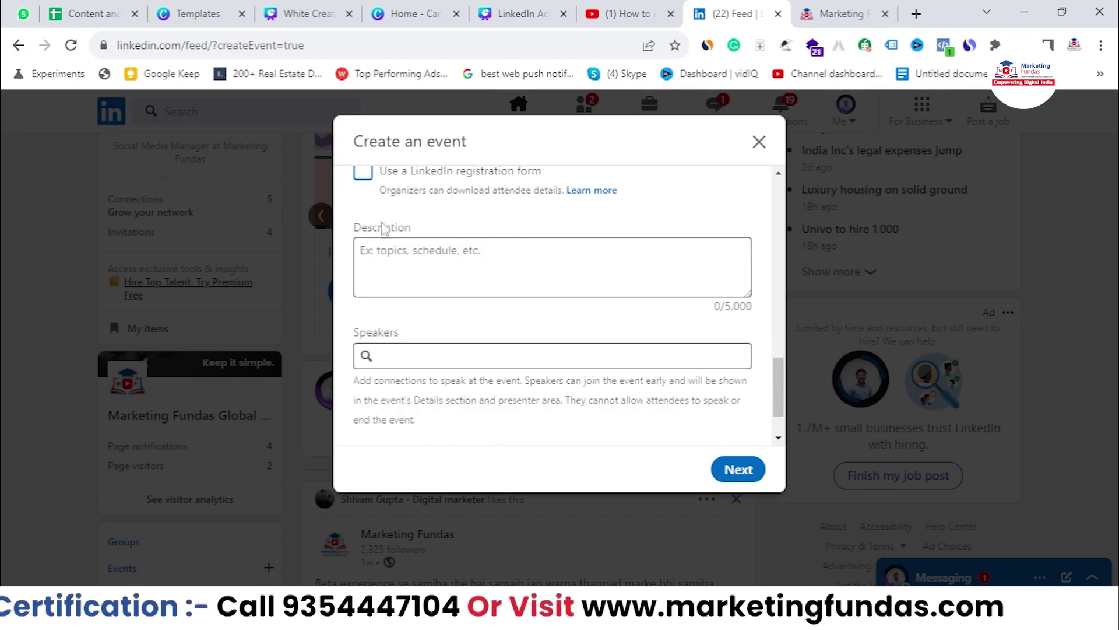
- Enter the event description "It is a normal meet of world's best digital marketer. Demo DEMO DEMO"
scroll(425, 220, "up", 1)
scroll(423, 223, "down", 3)
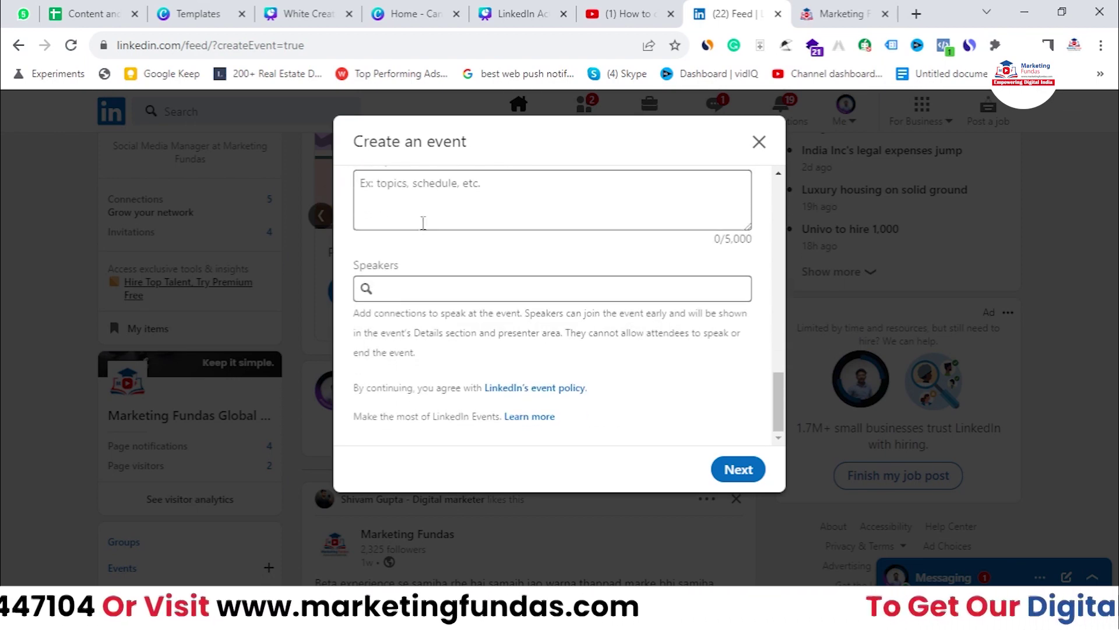
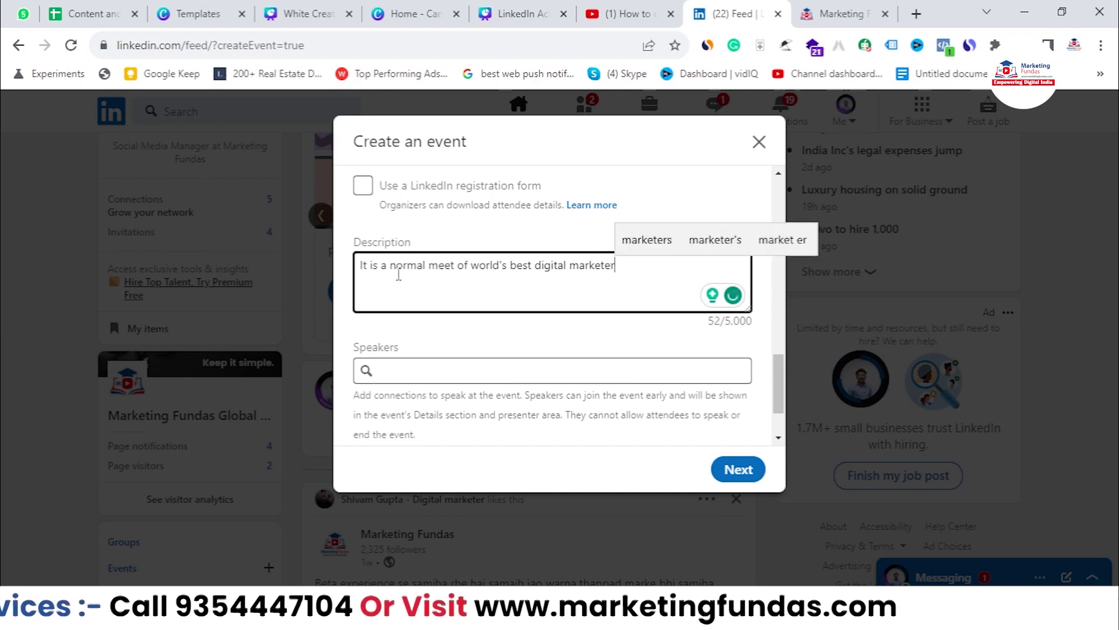
type("Demo DE")
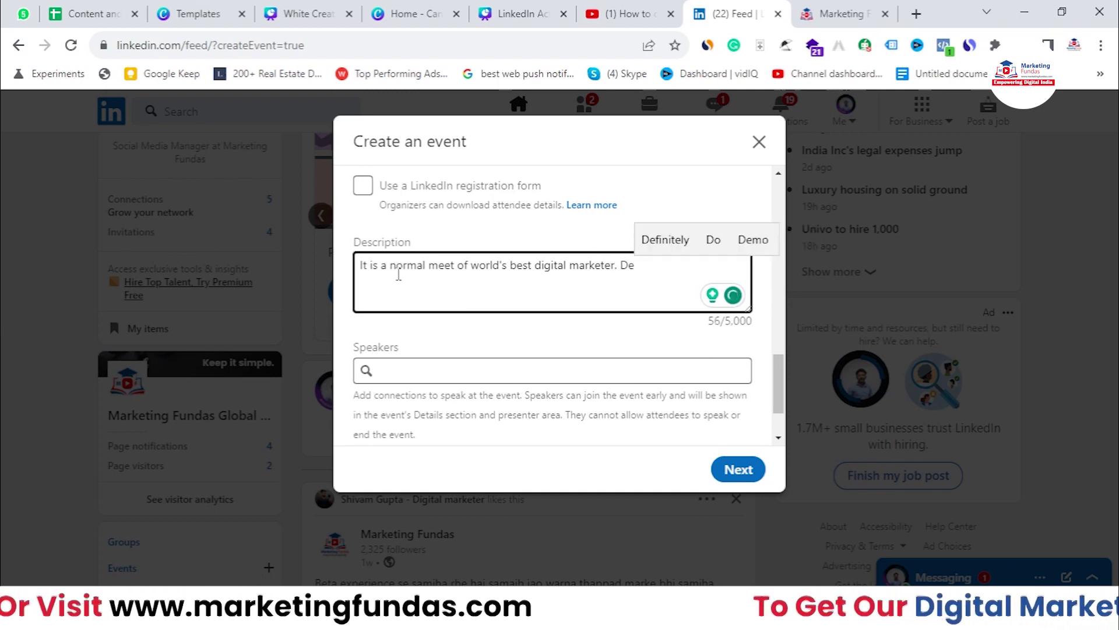
type("MO DE")
key("BackSpace")
key("BackSpace")
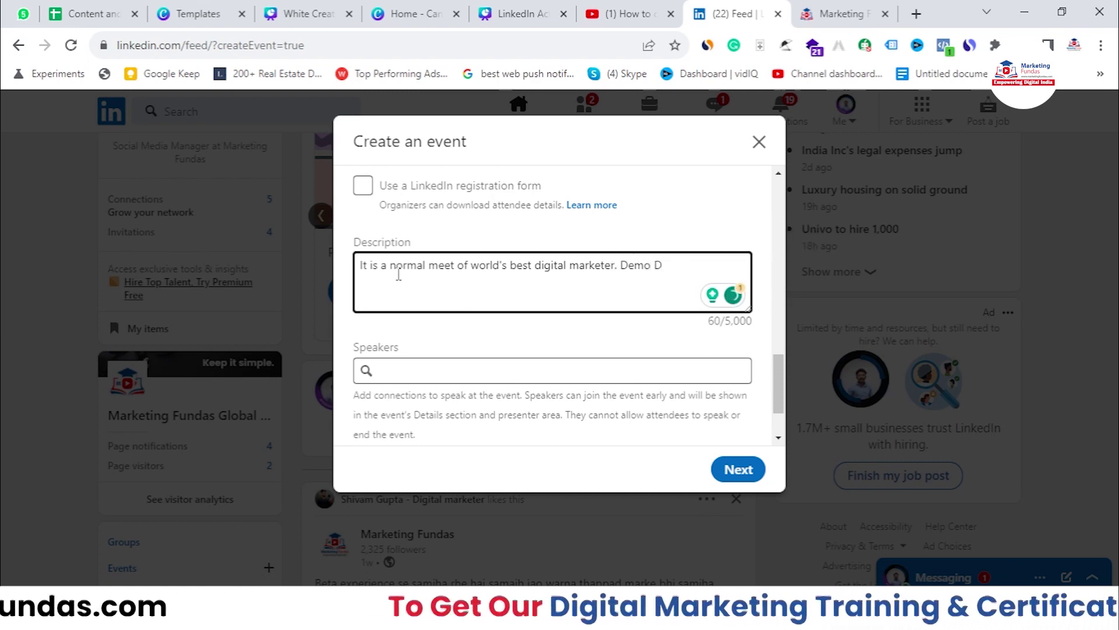
type("EMO DEMO")
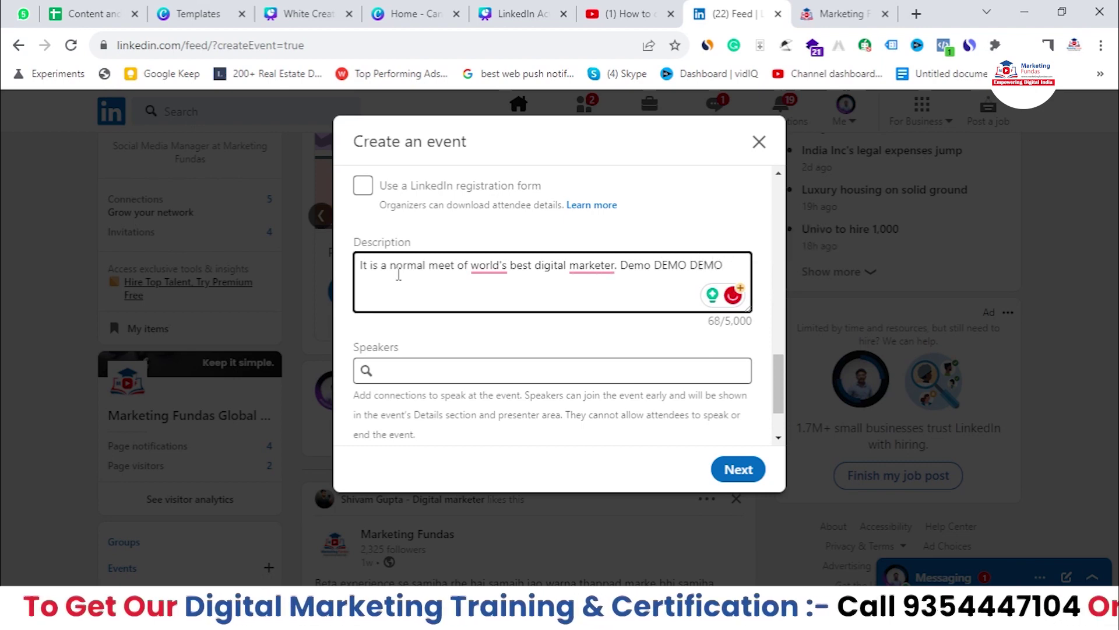
- Accept the suggested grammar corrections "marketers" and "the world's" in the event description
left_click(583, 270)
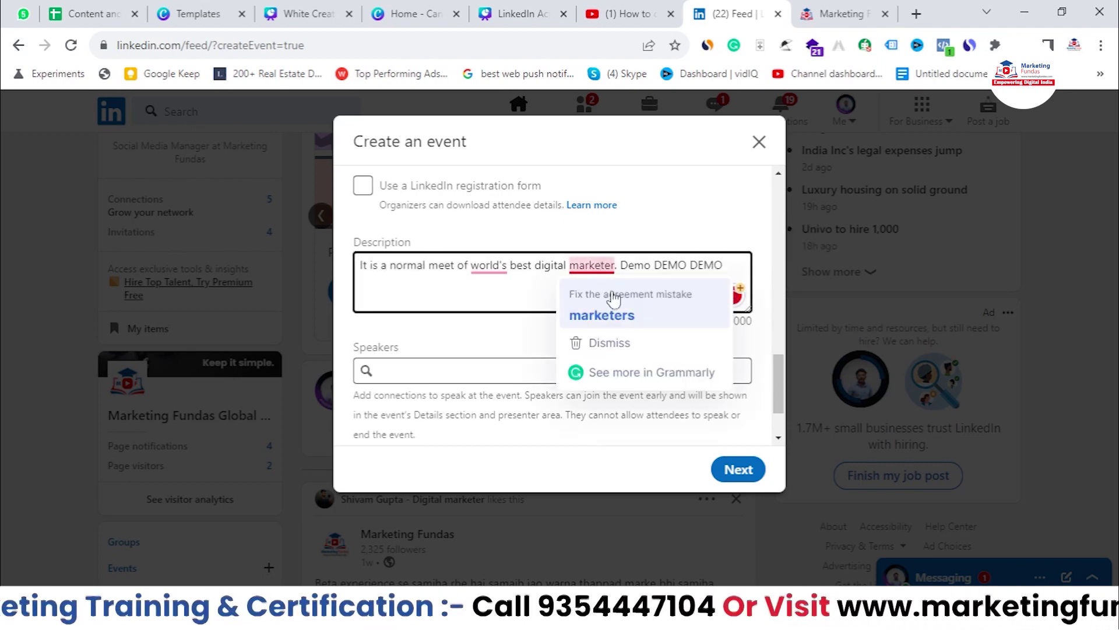
left_click(602, 315)
left_click(489, 266)
left_click(490, 382)
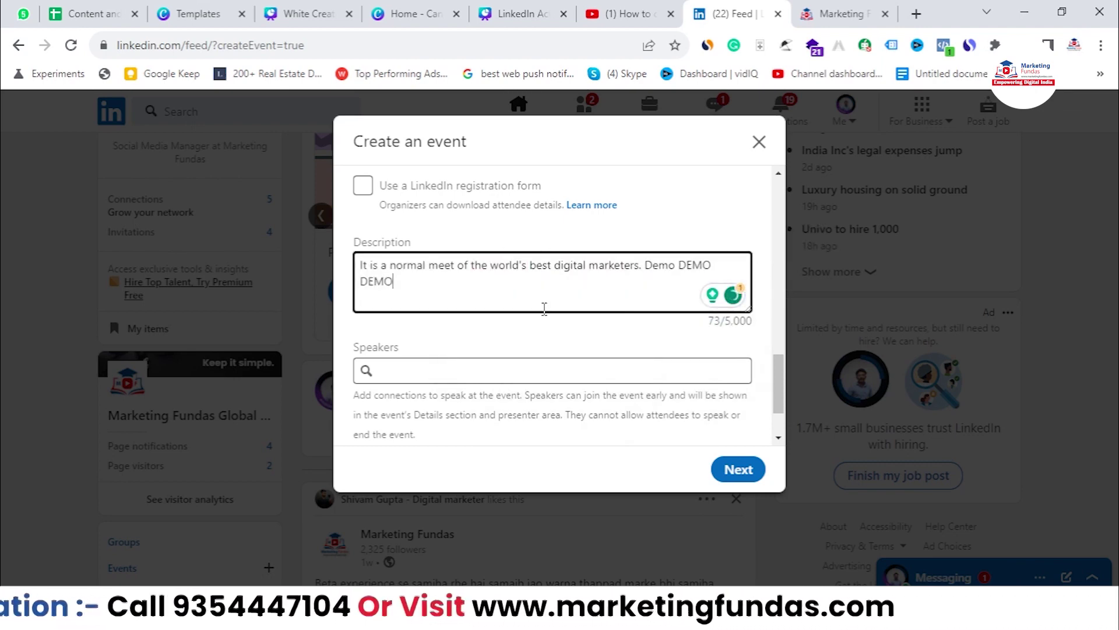
- Search the connections and add the Social Media Manager at Marketing Fundas as an event speaker
scroll(530, 320, "down", 2)
left_click(463, 290)
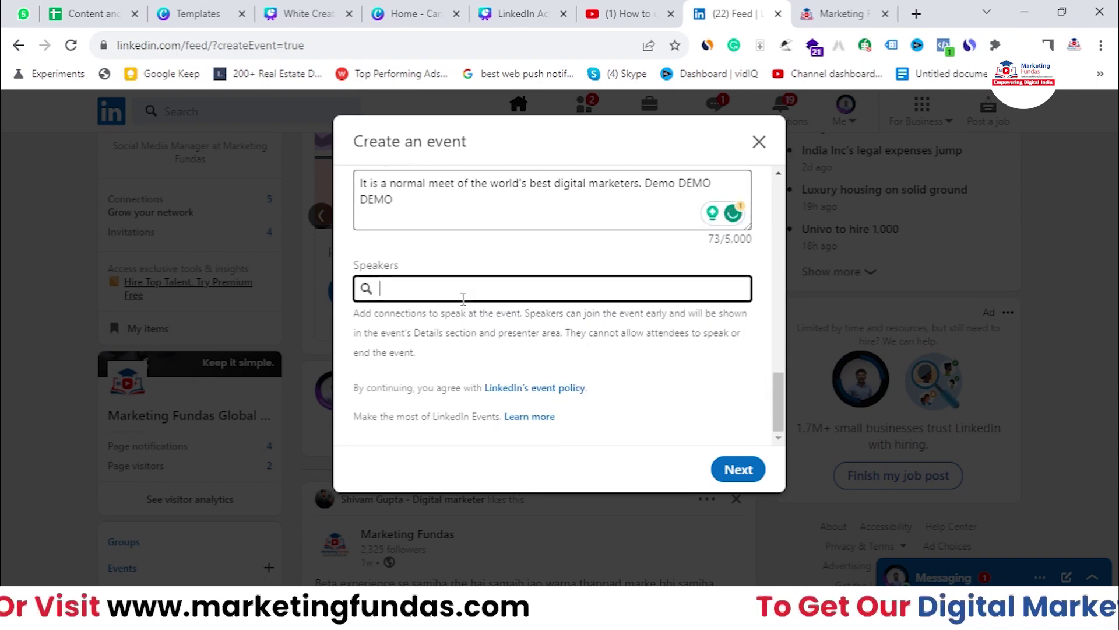
type("s")
key("BackSpace")
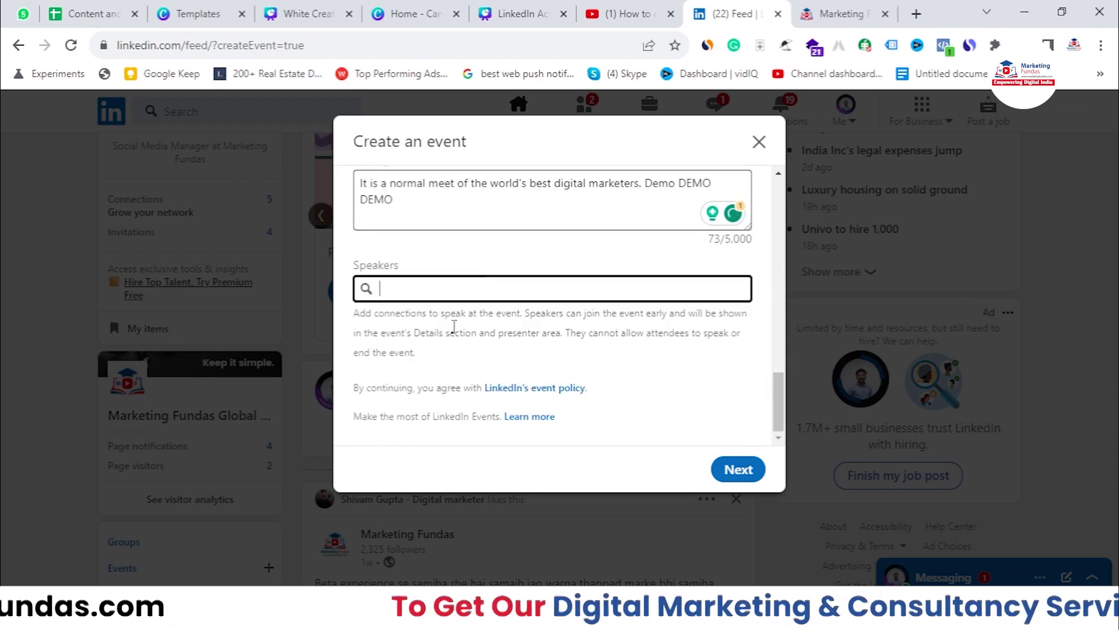
type("s")
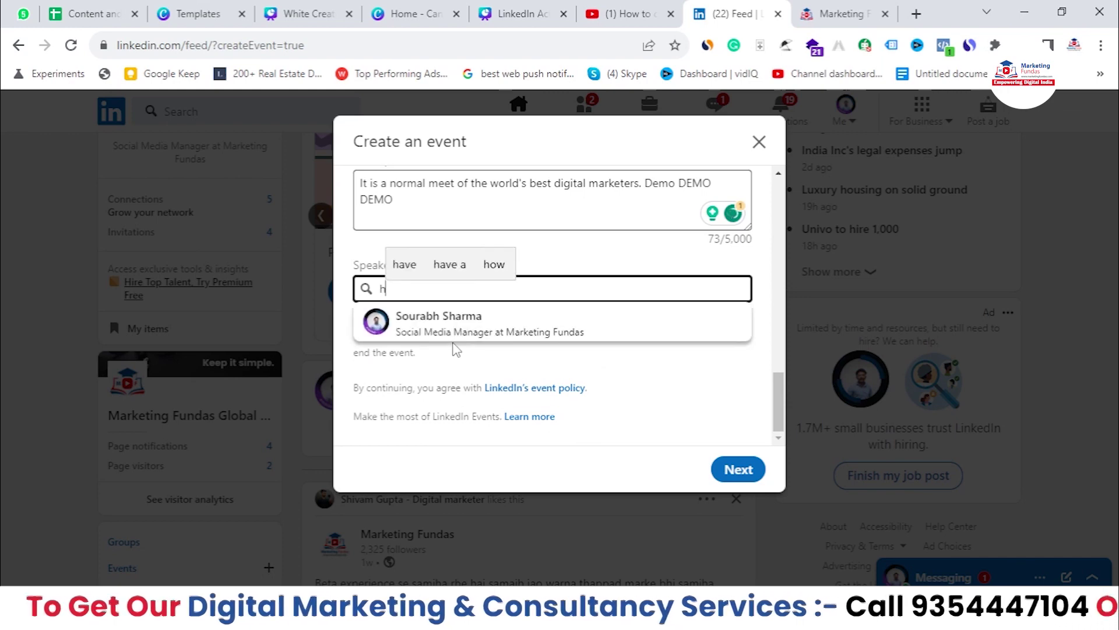
key("BackSpace")
type("s")
left_click(458, 309)
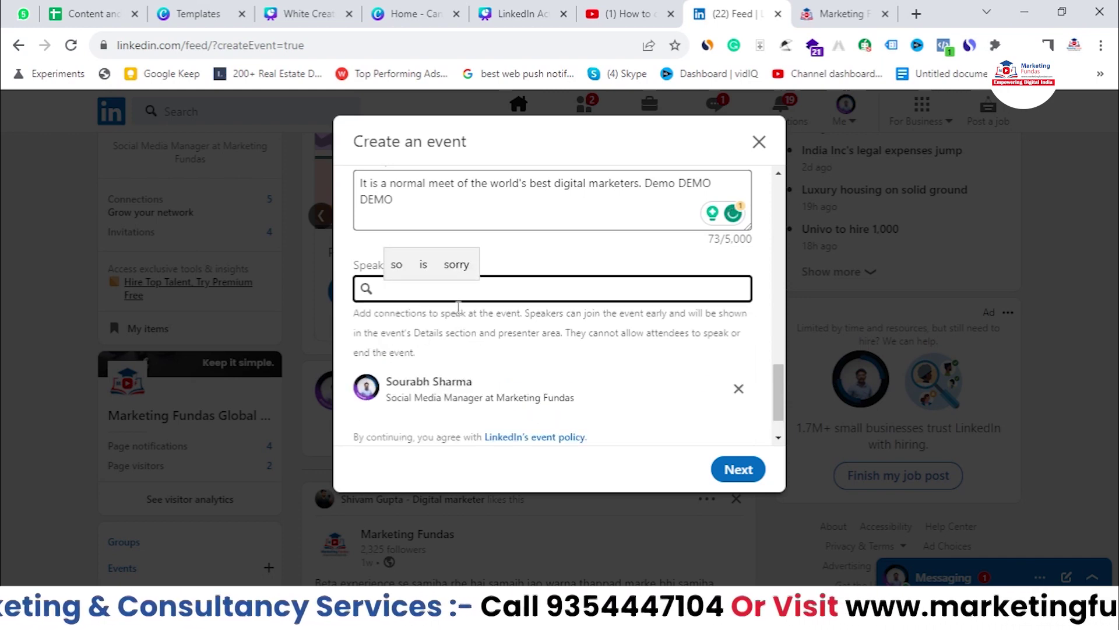
type("hit")
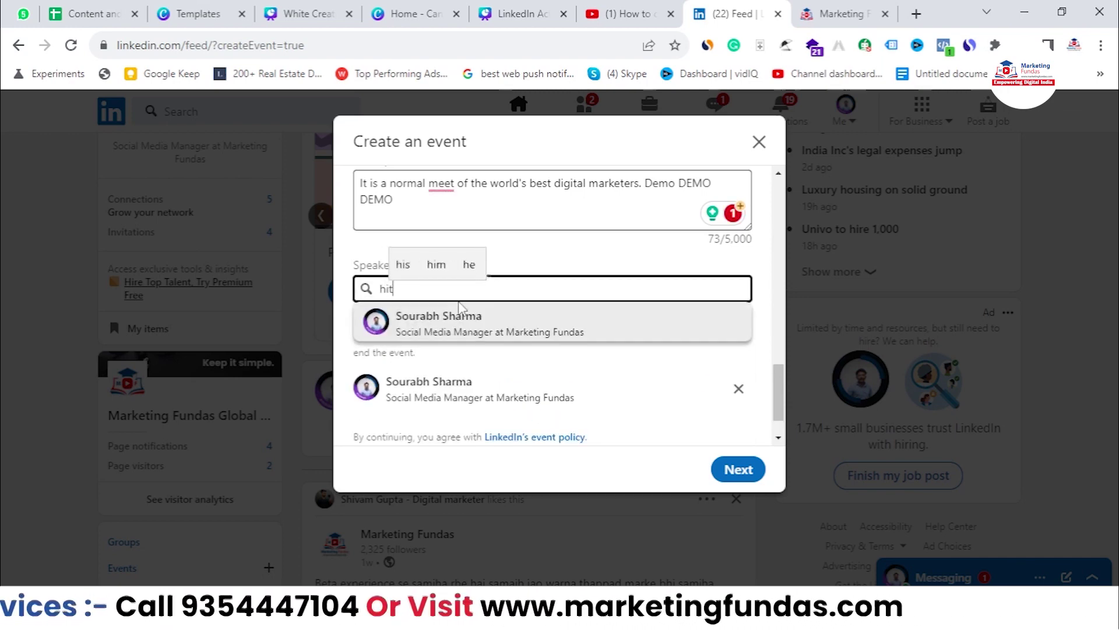
key("BackSpace")
key("BackSpace")
key("BackSpace")
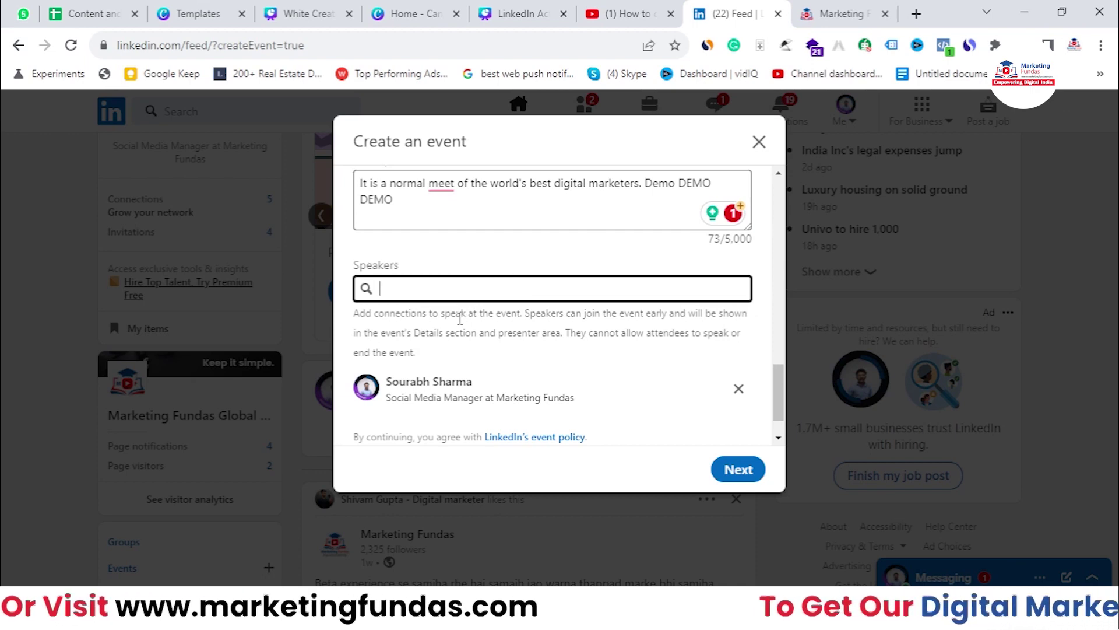
- Search the connections for "sh" and add the Digital Marketing Executive at MarketingFundas as a second speaker
type("sso")
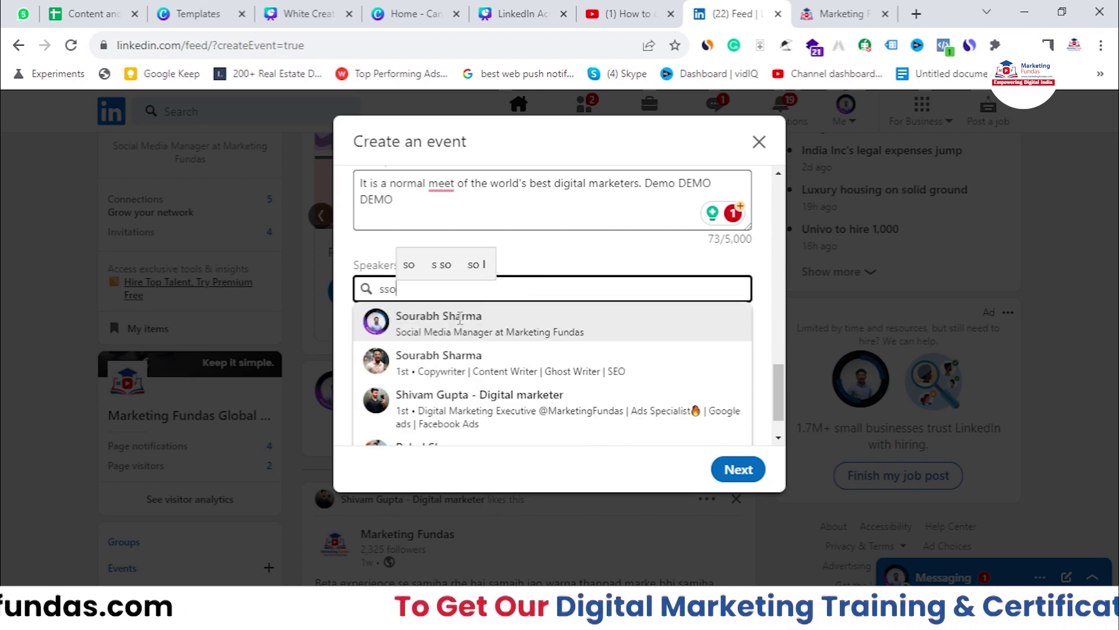
key("BackSpace")
key("BackSpace")
key("BackSpace")
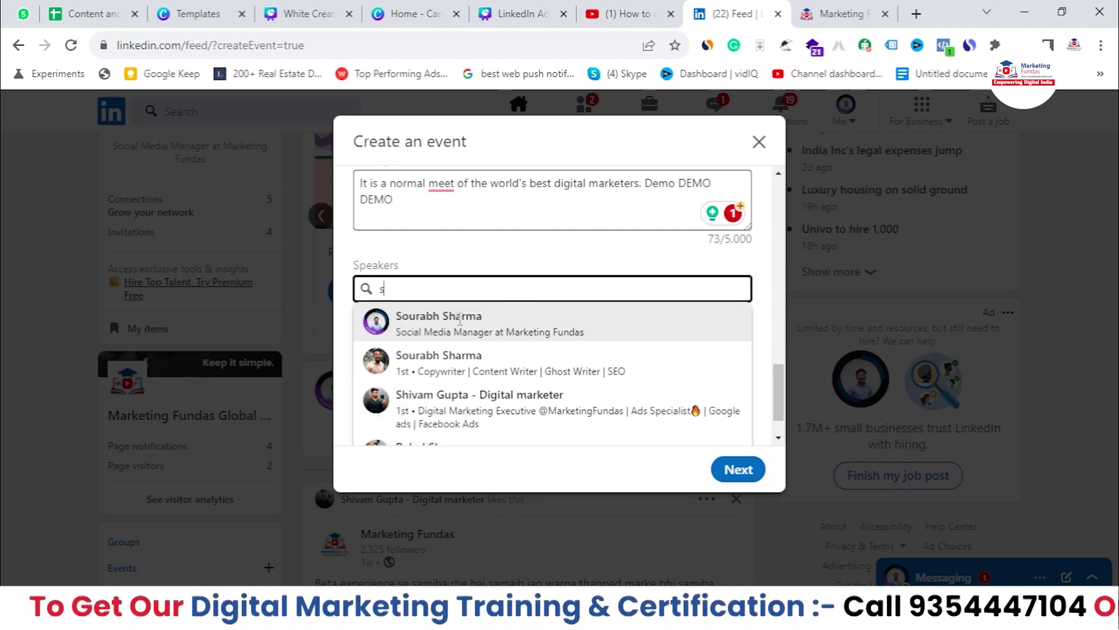
type("sh")
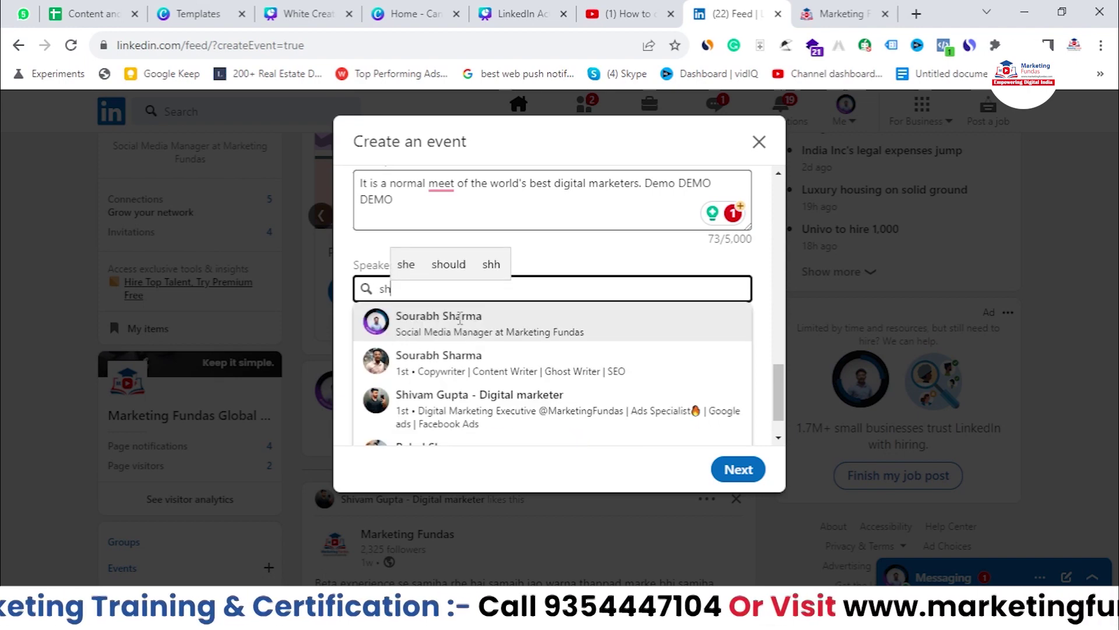
left_click(456, 357)
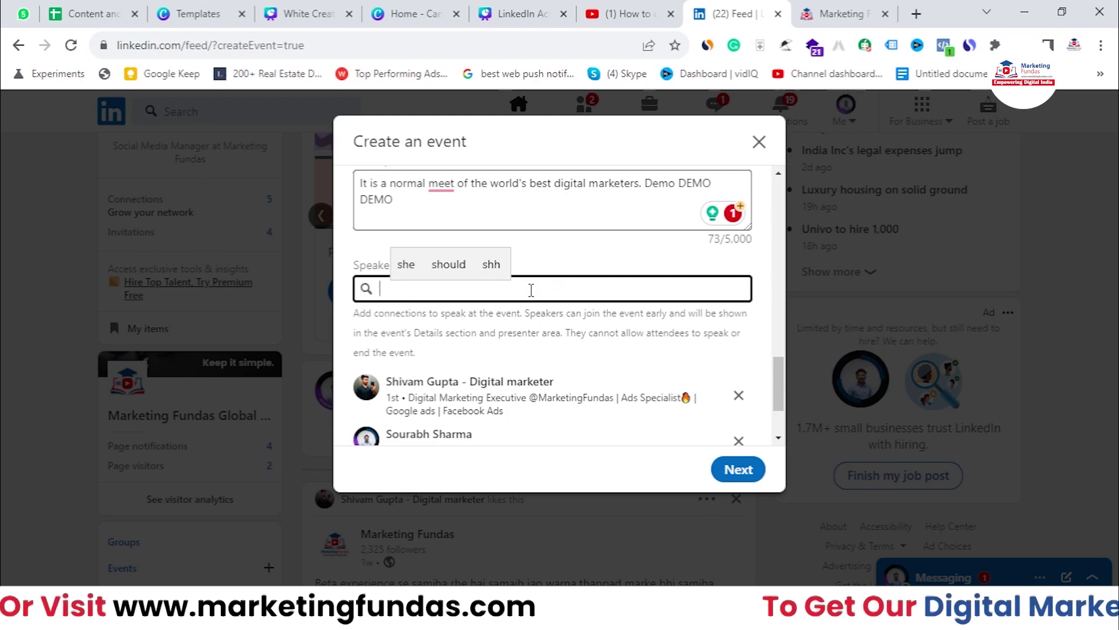
- Add the Graphic Designer at Doors Studio as a third speaker and review the speaker list
type("rahu")
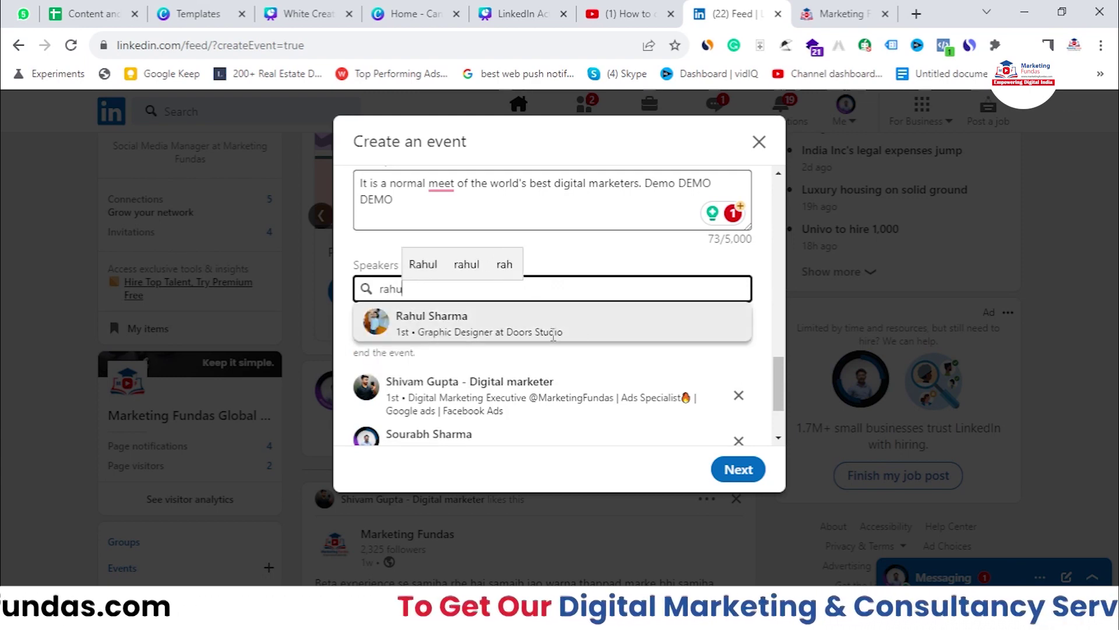
left_click(553, 336)
left_click_drag(781, 381, 785, 409)
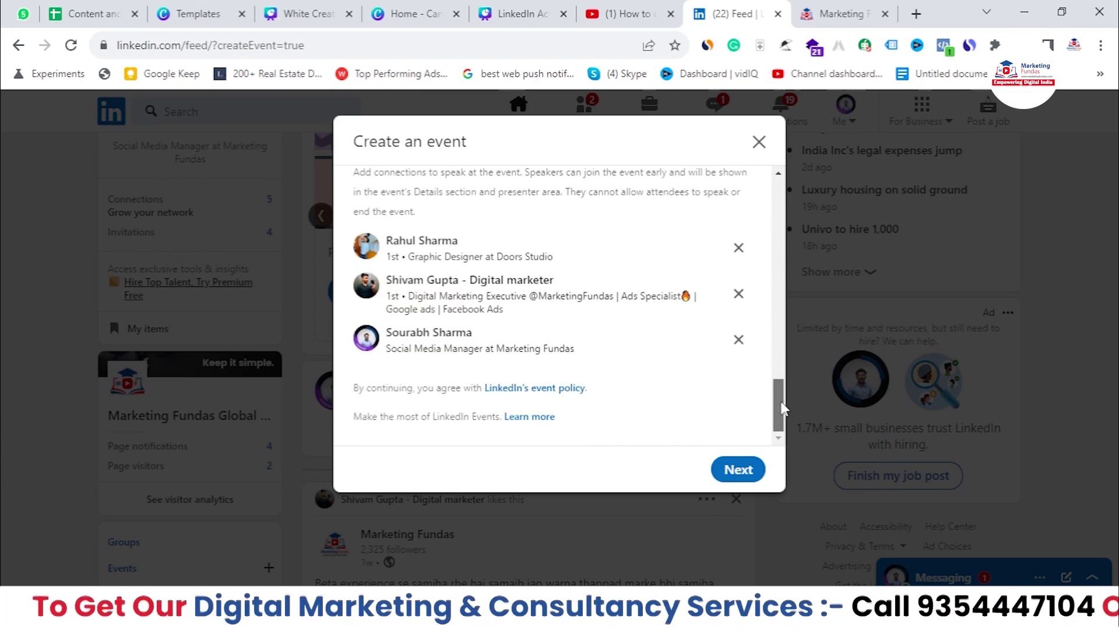
scroll(552, 309, "up", 3)
scroll(415, 333, "down", 3)
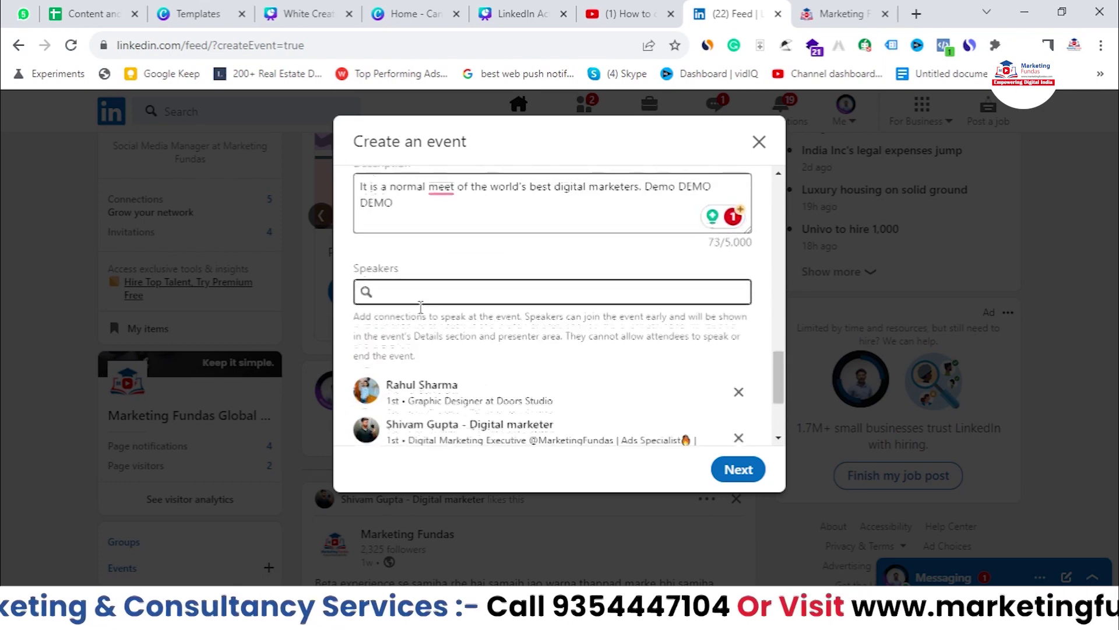
- Review the event description and speaker list, and submit the event details to proceed to the announcement post
left_click(385, 222)
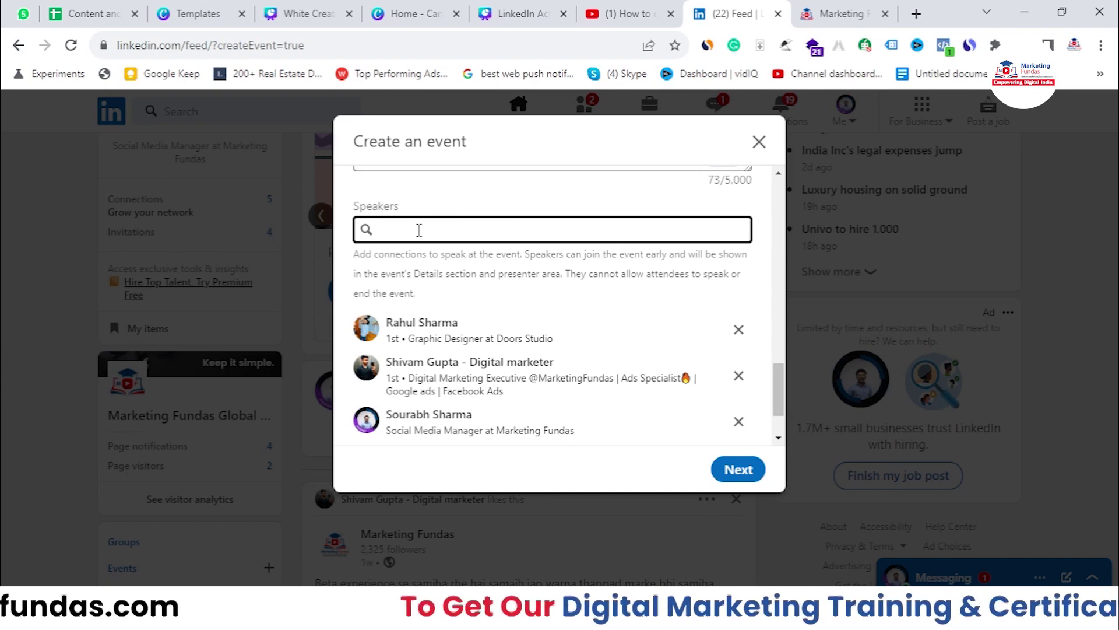
scroll(418, 230, "down", 2)
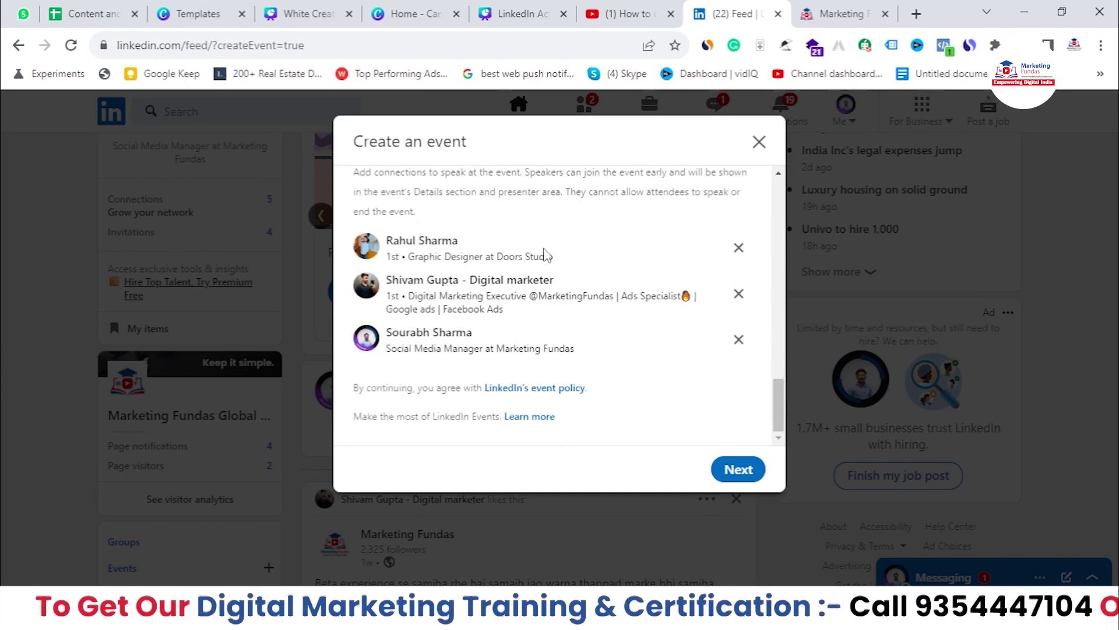
scroll(546, 254, "up", 5)
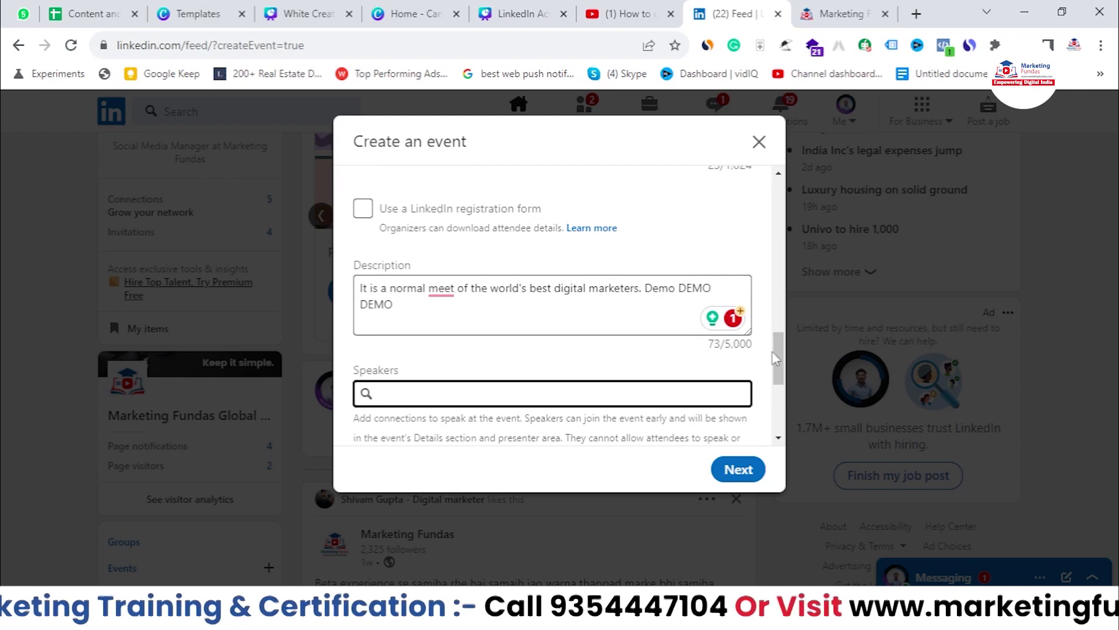
left_click_drag(778, 353, 777, 408)
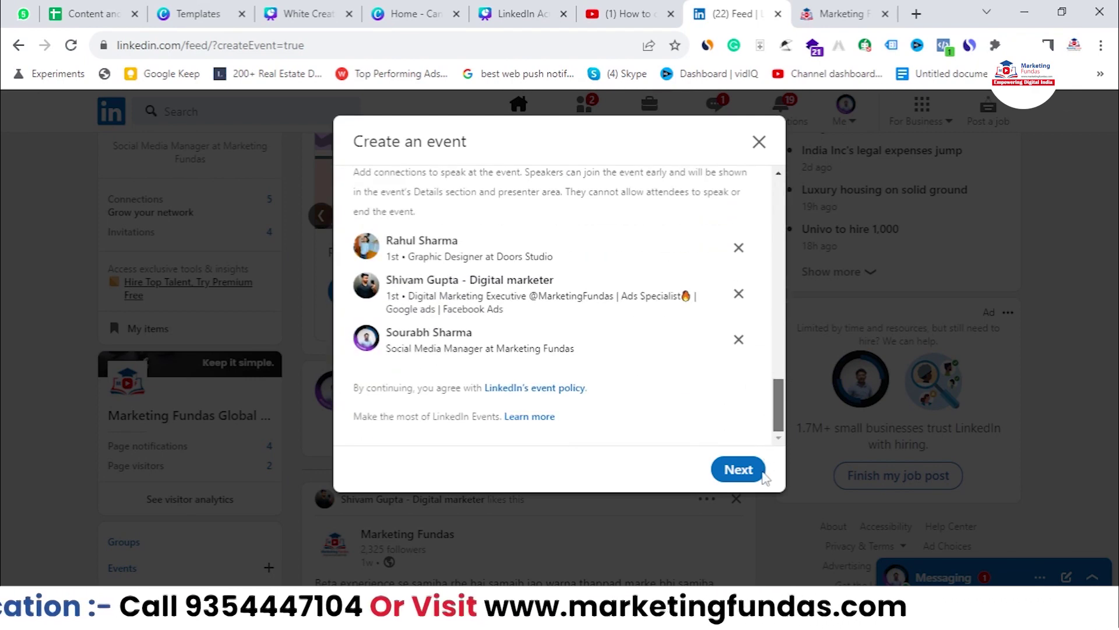
left_click(739, 470)
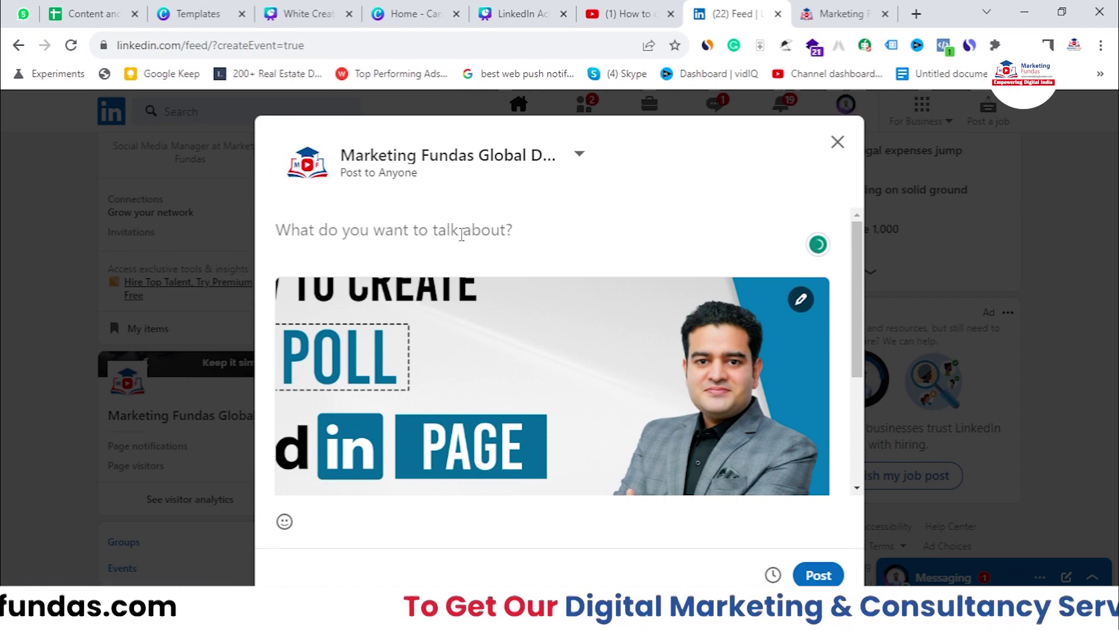
- Look over the draft announcement post and its event cover preview
scroll(461, 239, "down", 2)
scroll(460, 239, "up", 2)
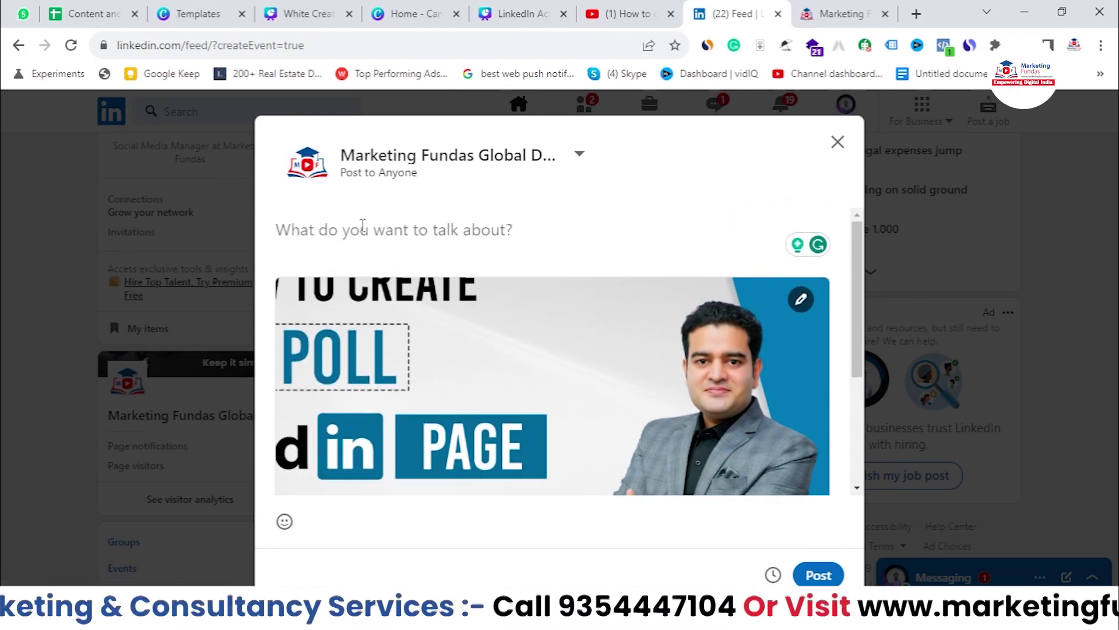
scroll(582, 382, "down", 1)
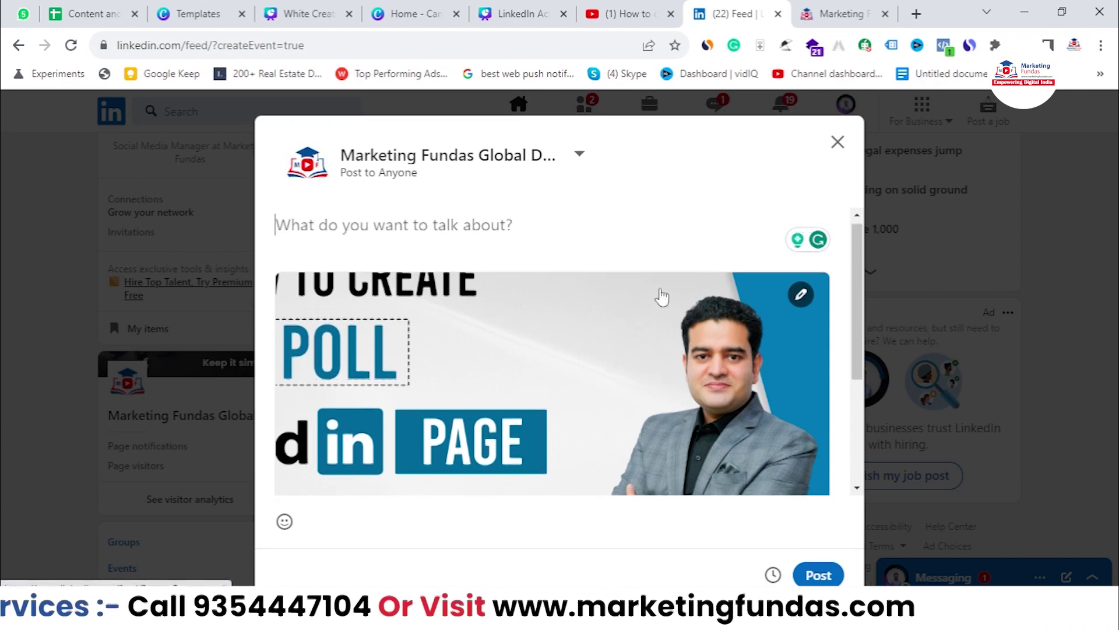